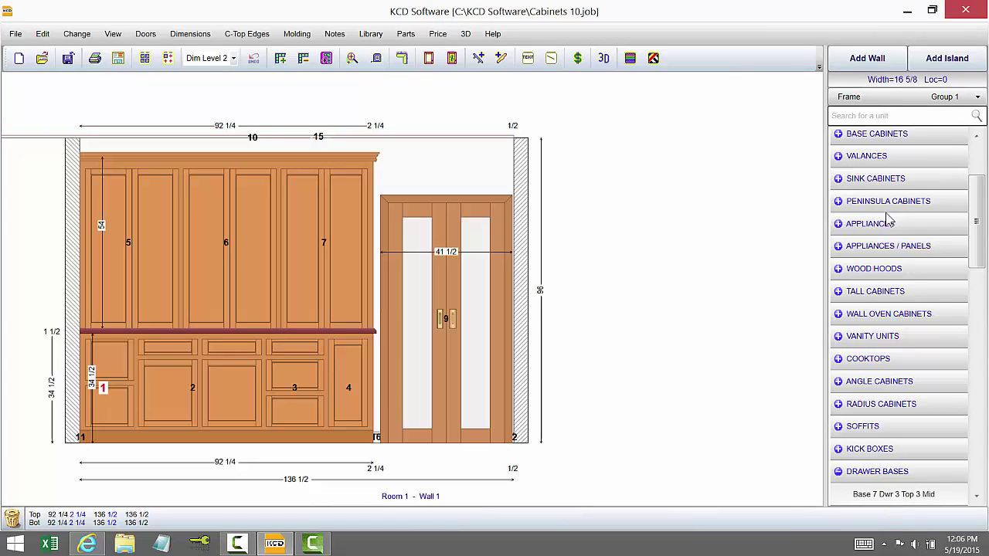
Replace unit 1 on the wall with a Base 4 Drawer cabinet from the base cabinets
click(948, 142)
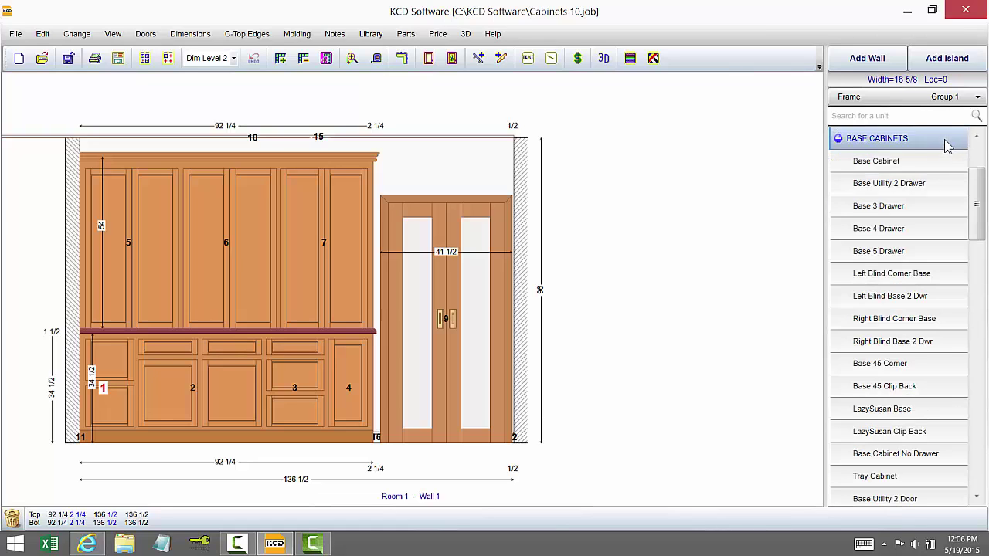
right_click(885, 235)
click(848, 248)
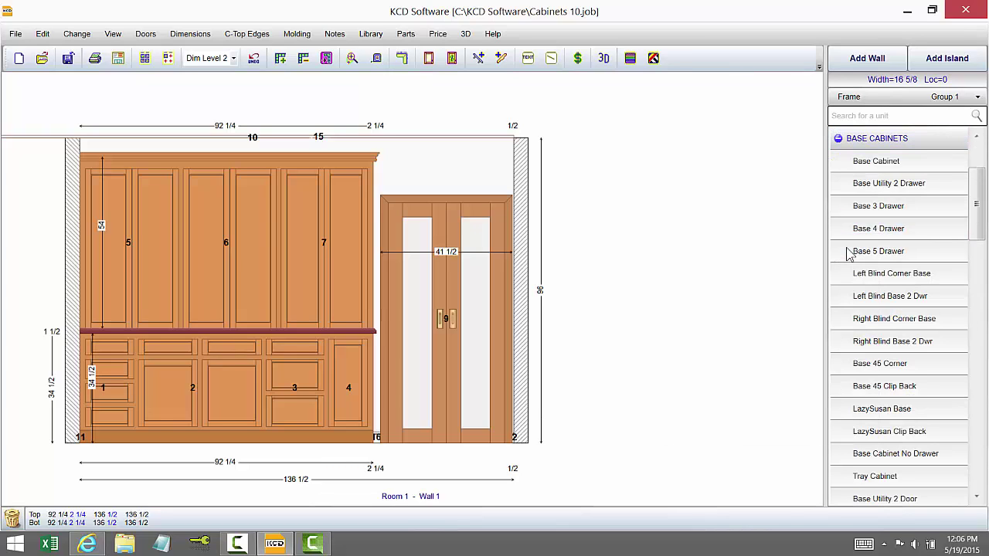
Search the unit library for "7", replace unit 2 with Base 7 Dwr 3 Top 2 Mid/Bot, and clear the search
click(192, 388)
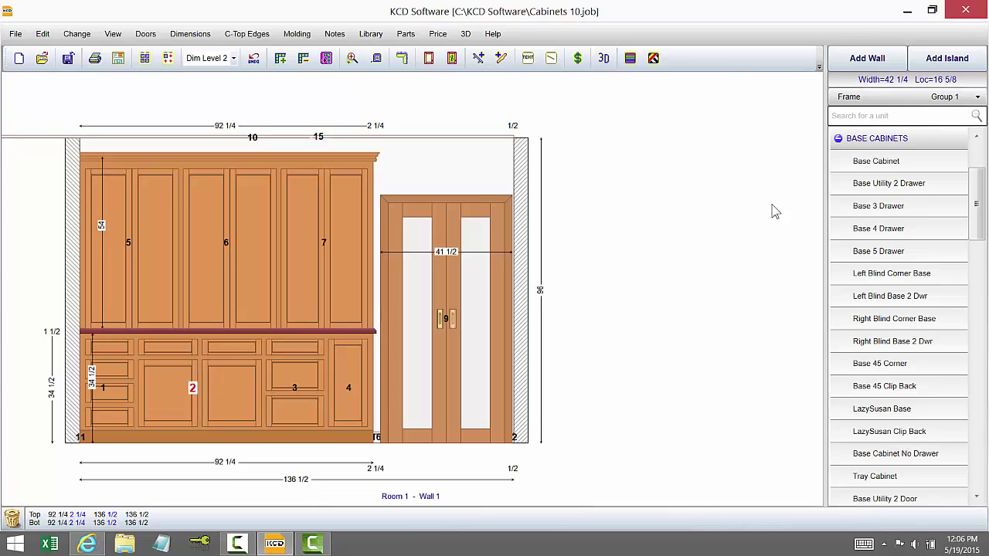
click(938, 117)
text(7)
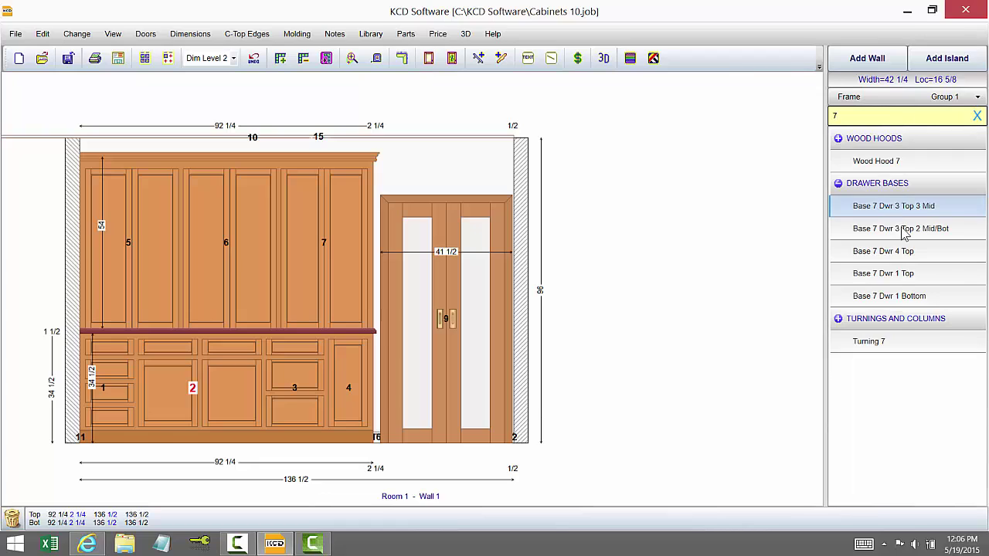
mouse_move(906, 236)
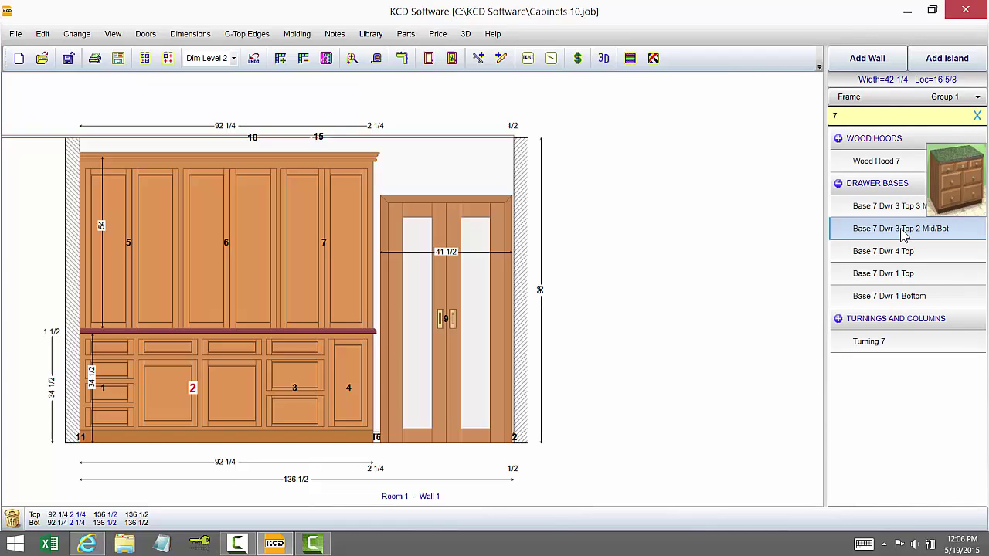
right_click(904, 235)
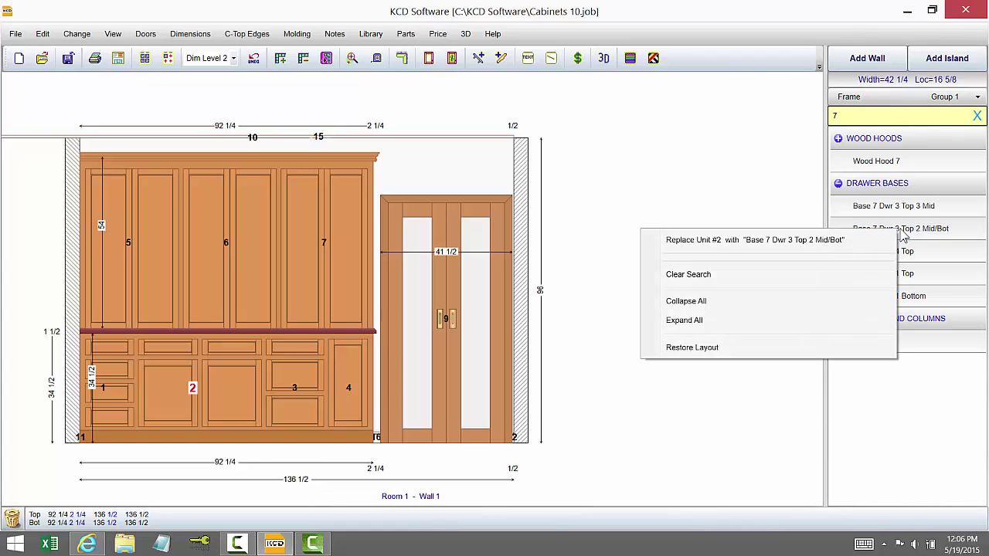
click(826, 247)
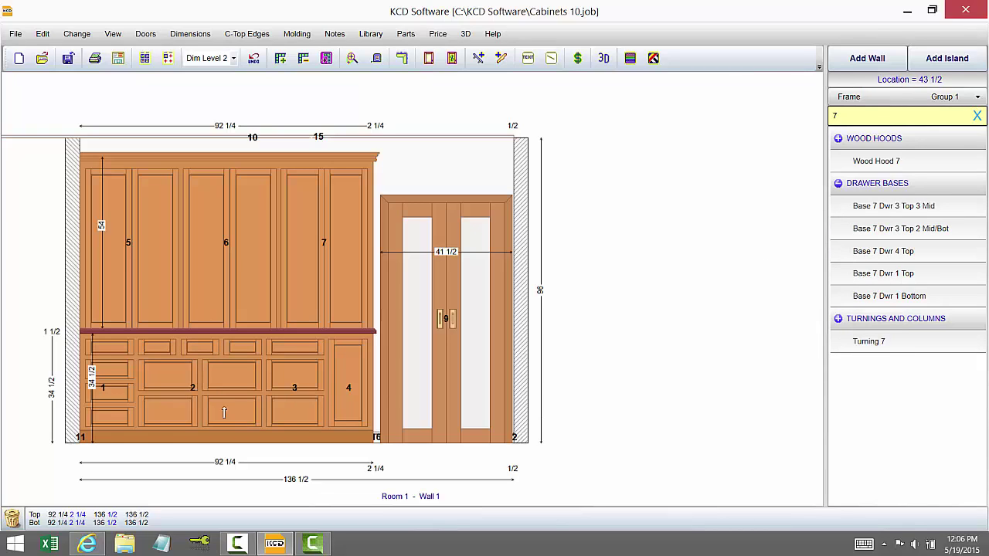
click(977, 116)
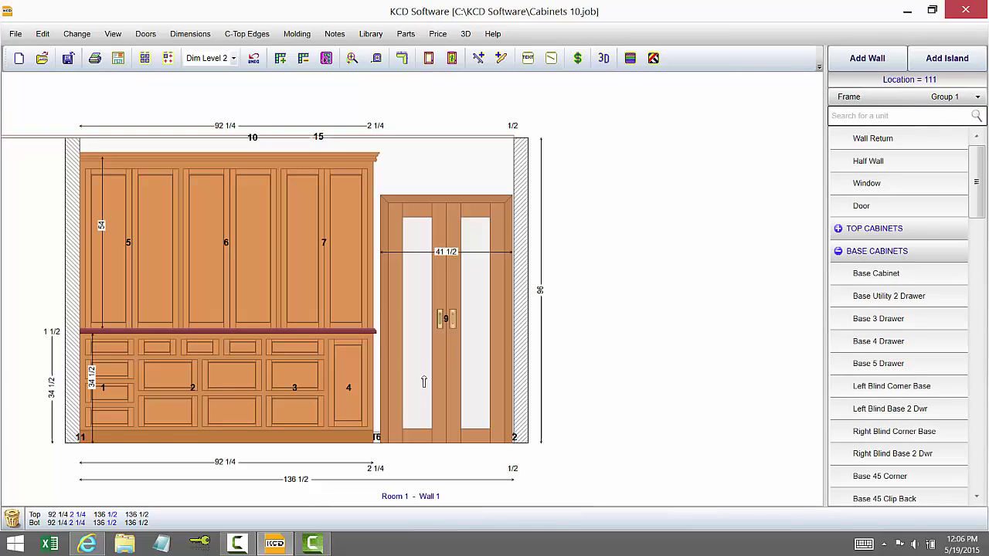
Replace unit 3 with the standard Base Cabinet
click(293, 388)
right_click(916, 276)
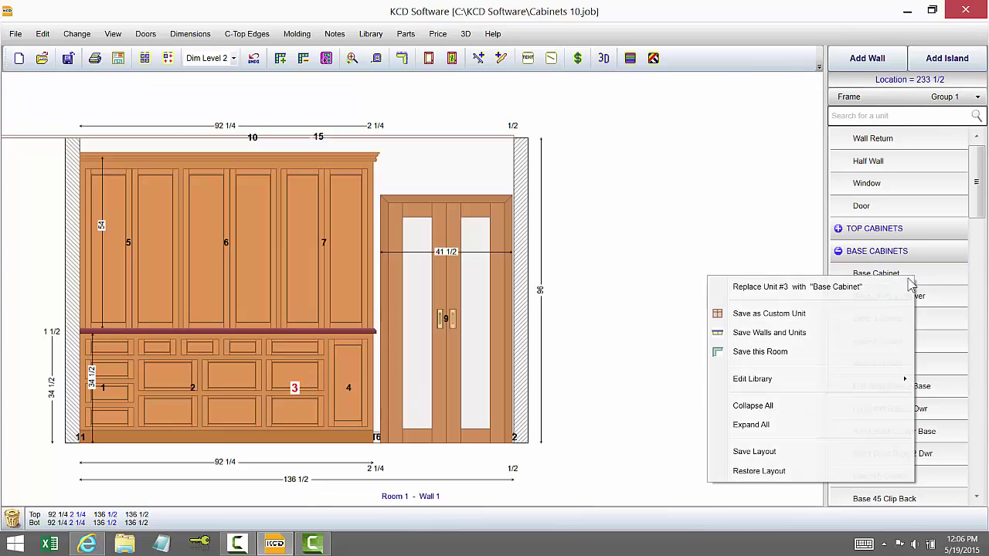
click(822, 289)
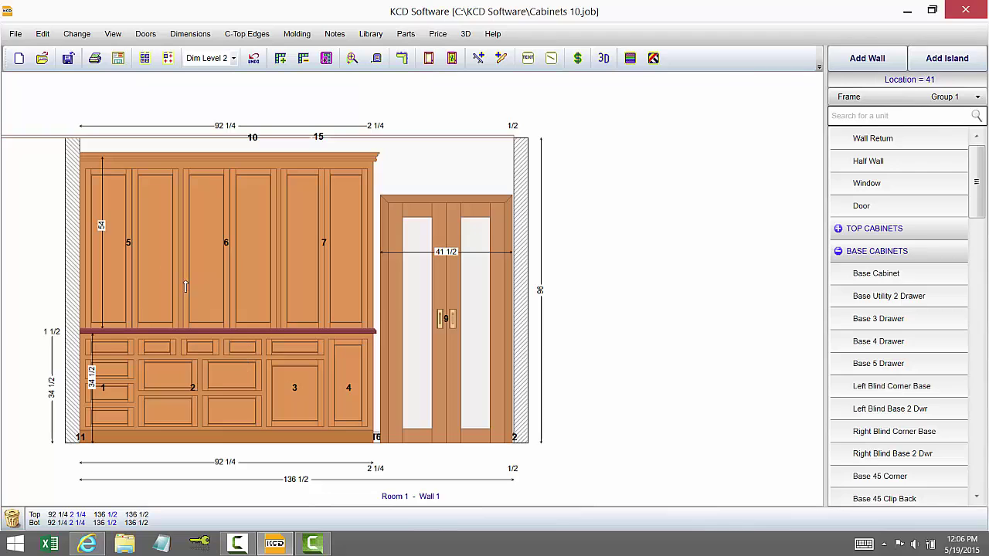
Review the available black/white shading styles and switch the elevation to black and white
click(77, 34)
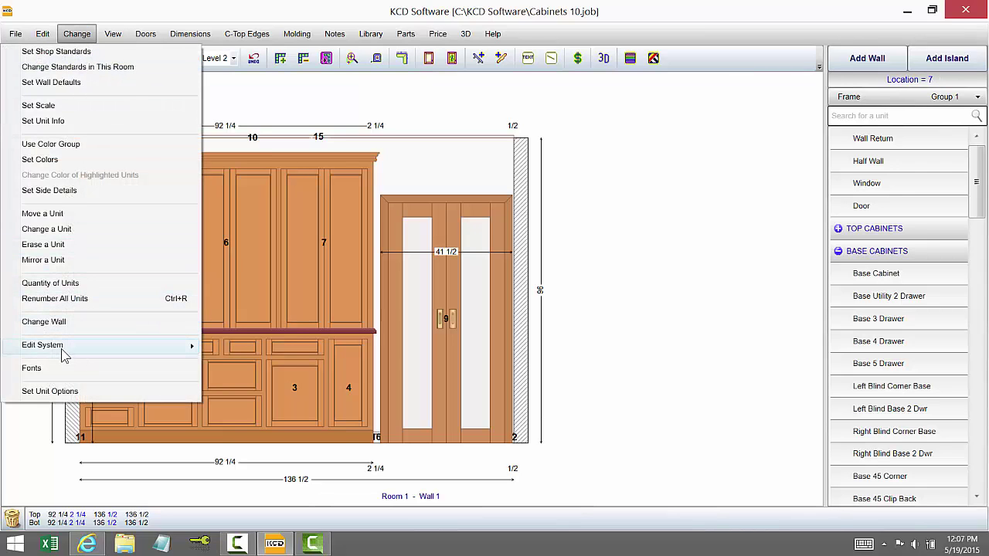
mouse_move(65, 352)
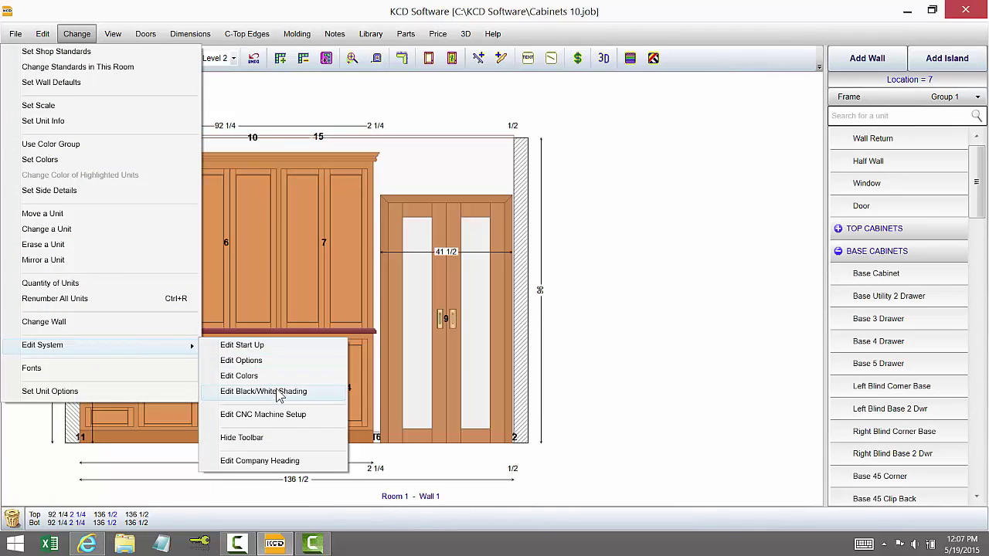
click(276, 392)
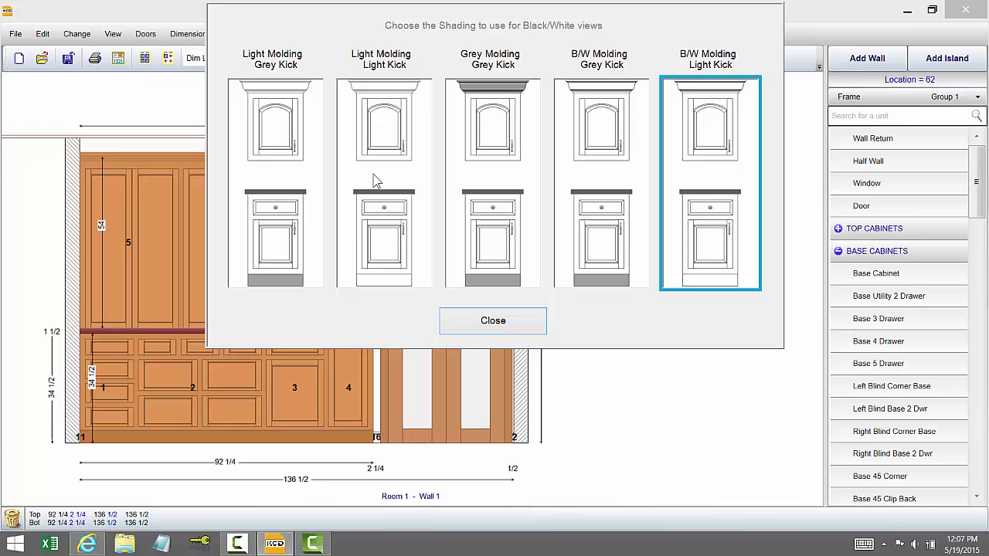
click(535, 324)
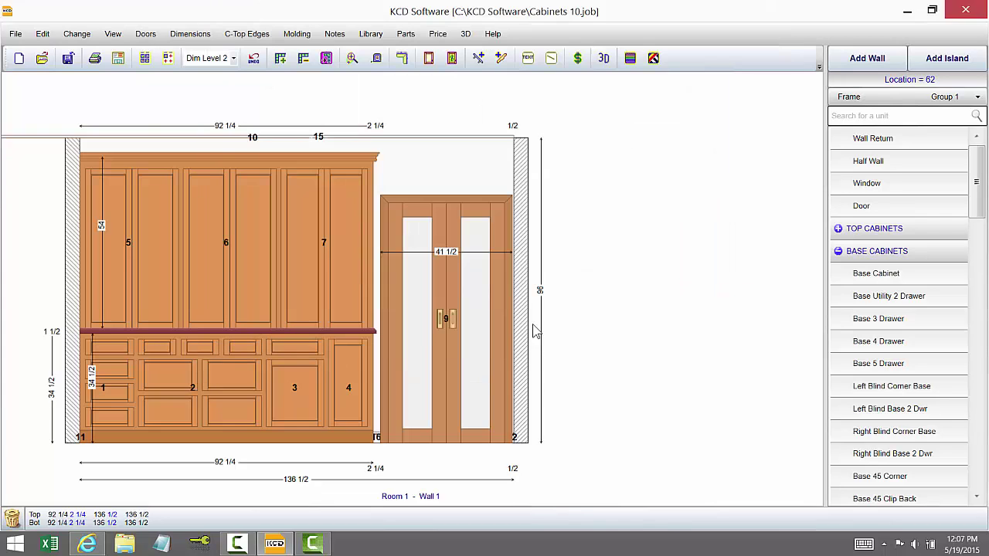
click(652, 58)
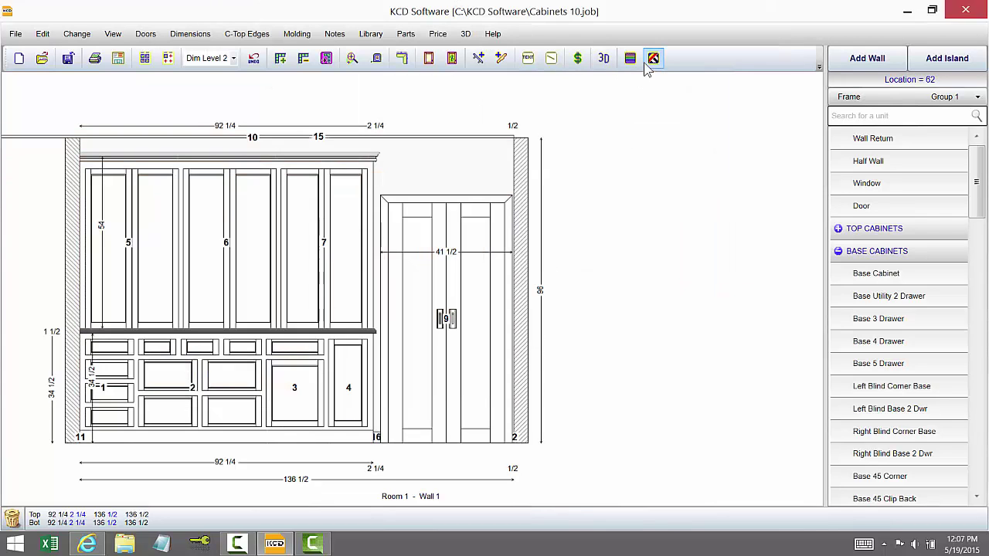
Set the black/white view shading to Grey Molding Grey Kick
click(46, 34)
click(77, 33)
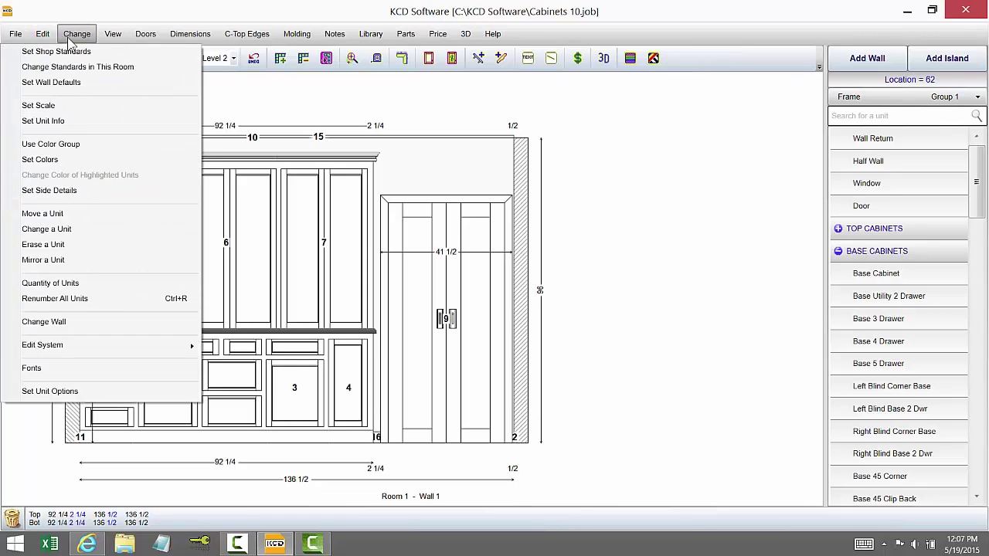
mouse_move(143, 349)
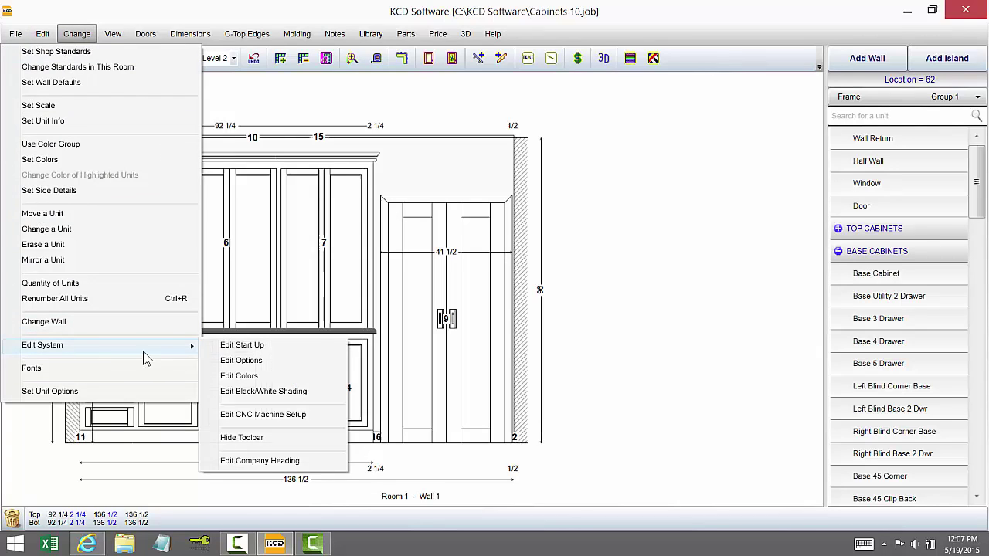
click(280, 392)
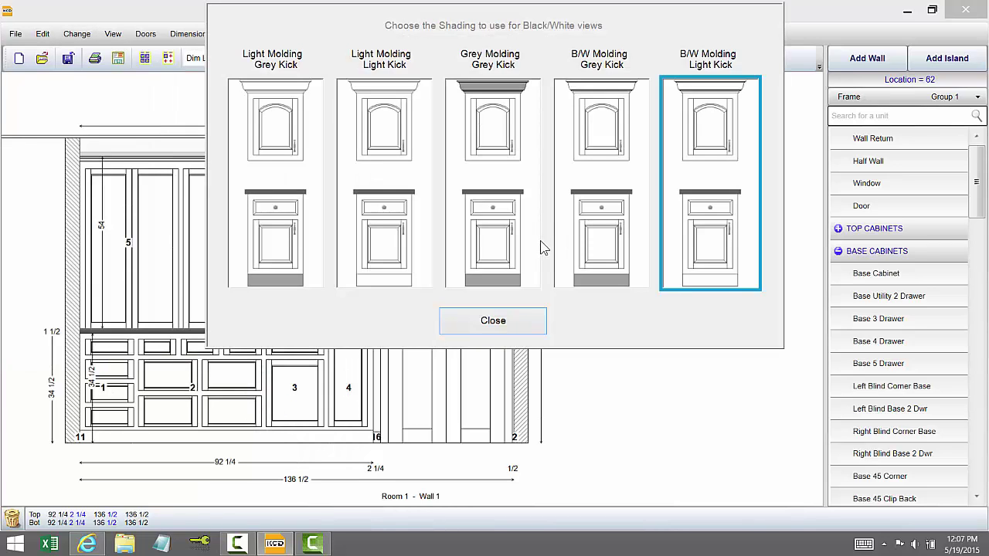
click(500, 232)
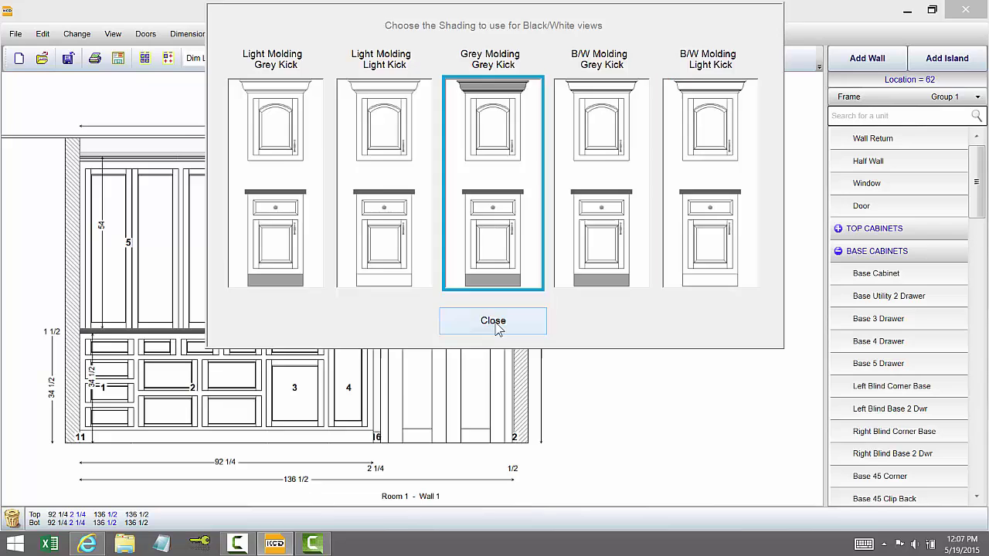
click(495, 323)
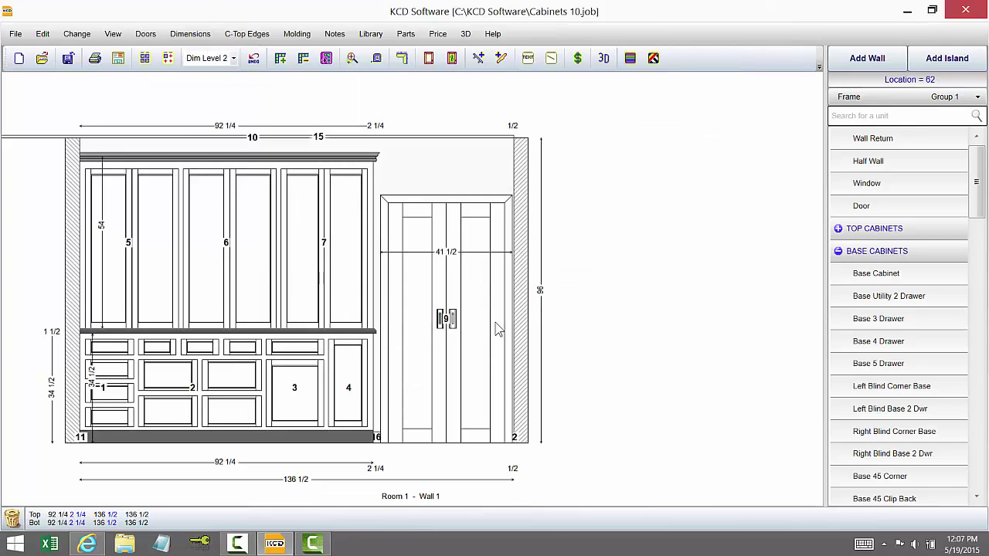
Switch the elevation back to color and turn on the shelf lines
click(654, 58)
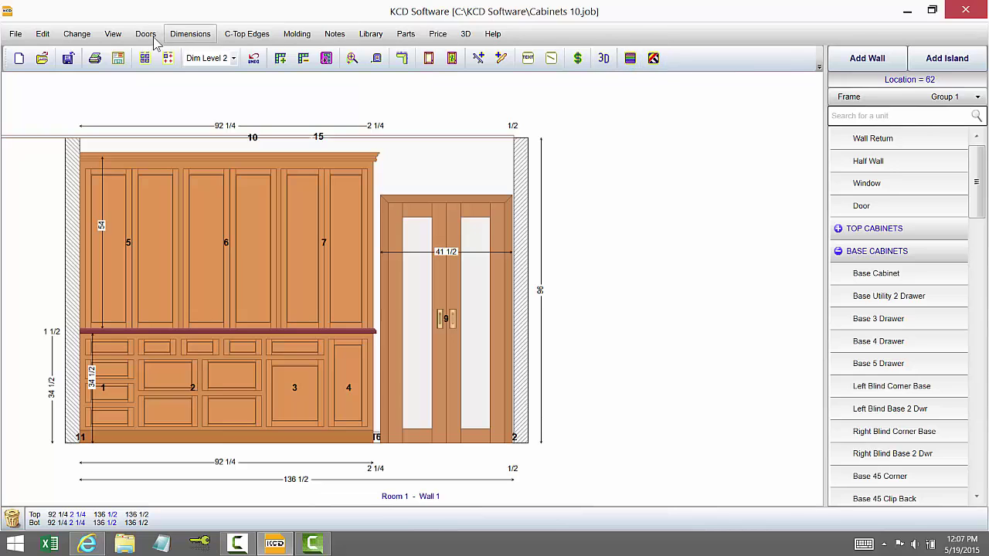
click(116, 35)
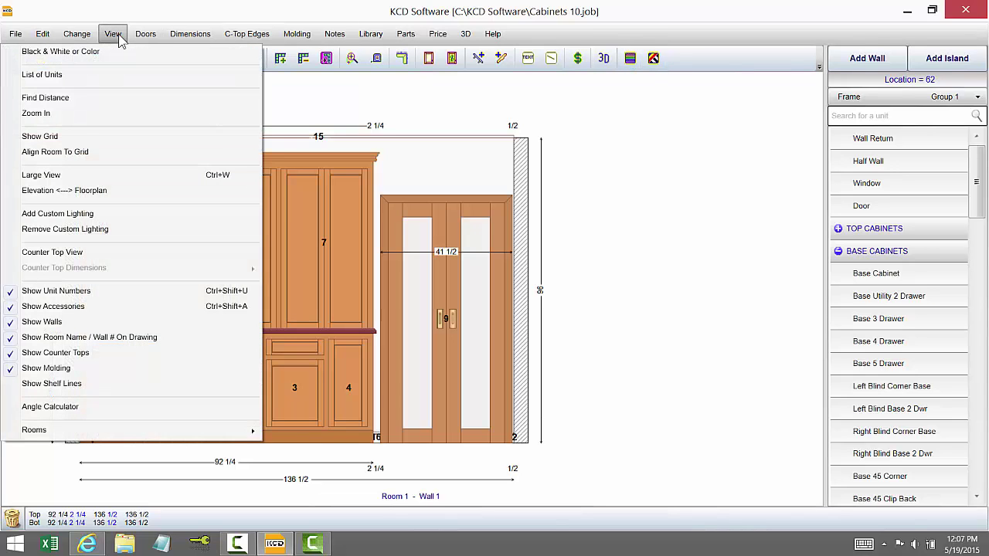
click(94, 387)
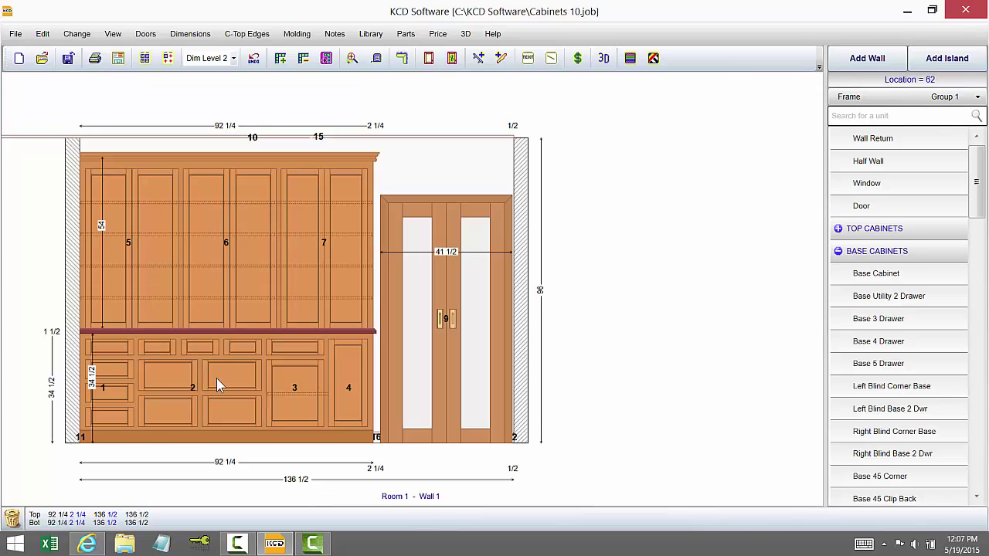
Open the door selection for this job and browse the catalog from Mitered through Mitered Mold to the Sq. Panel styles
click(148, 36)
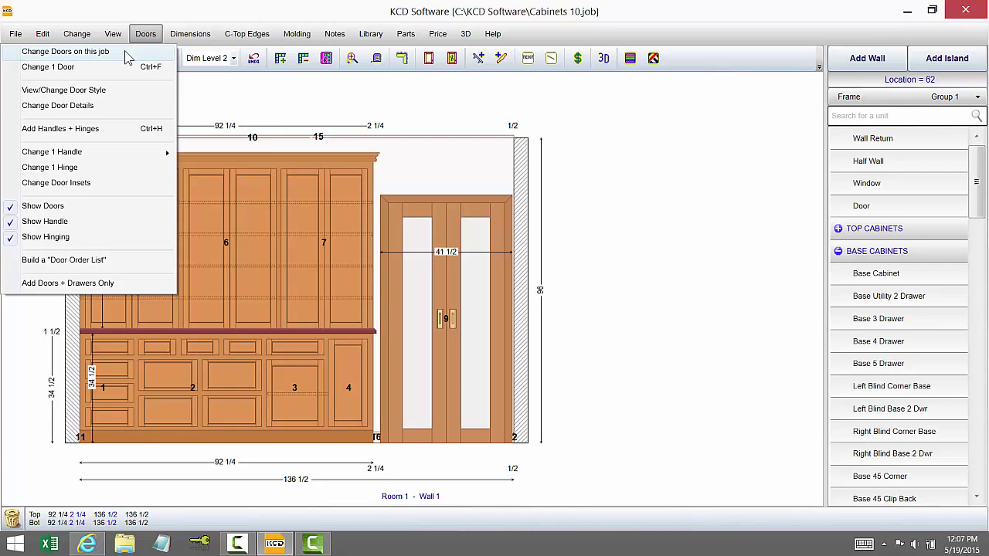
click(127, 56)
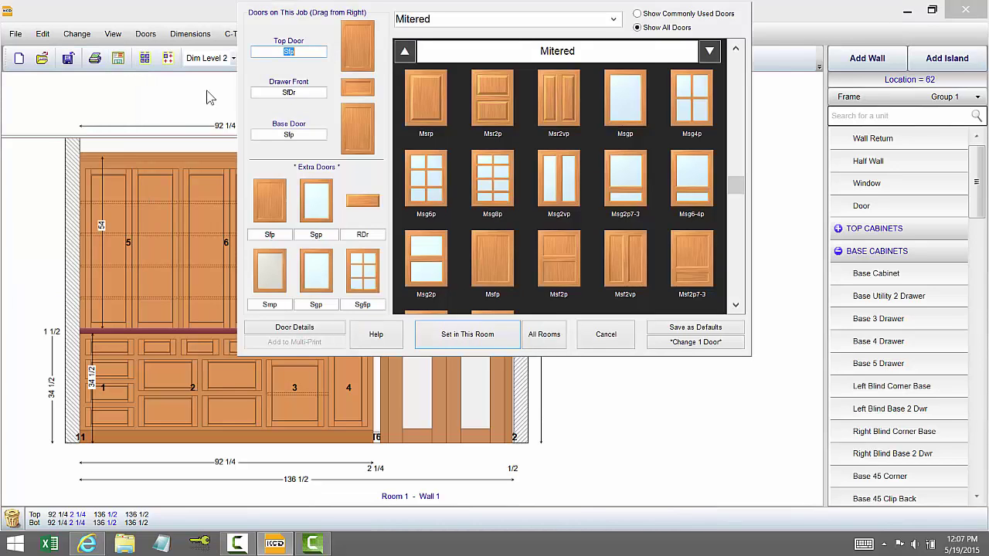
click(712, 58)
click(710, 52)
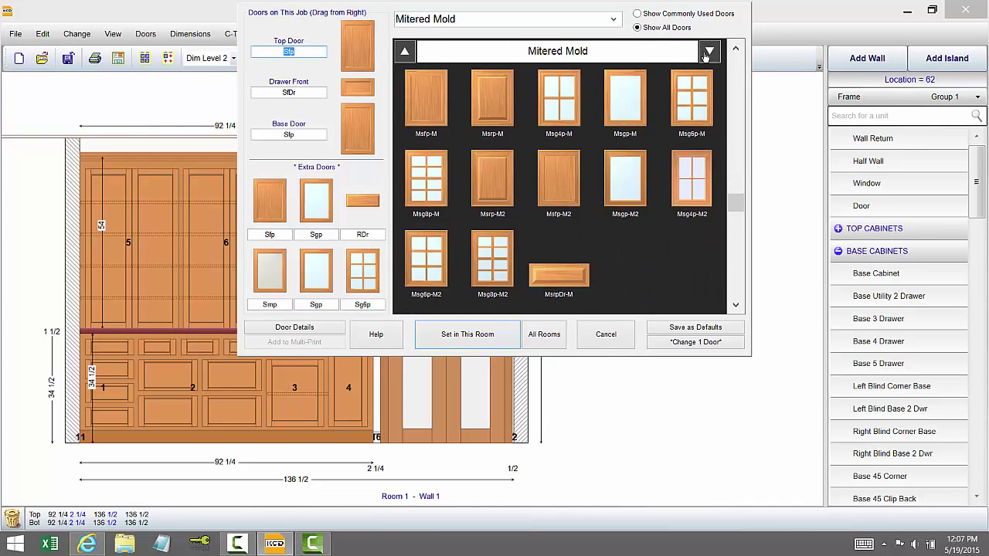
click(613, 19)
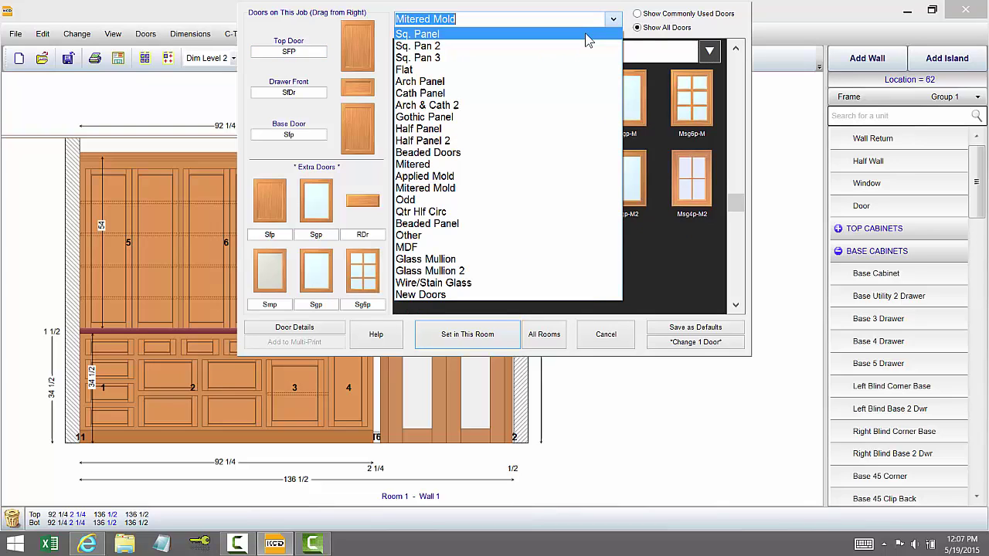
click(585, 34)
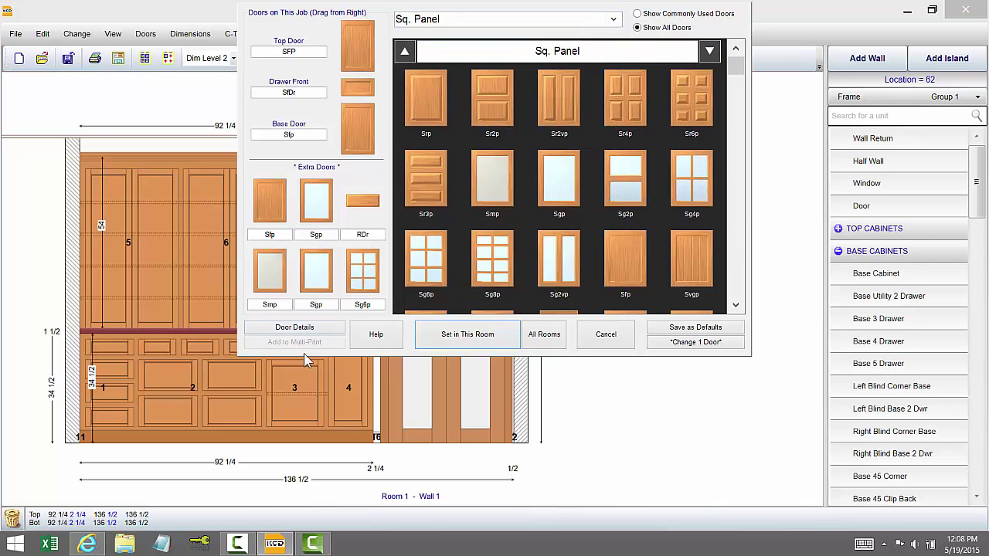
Open the default door details and examine the Right Stile and Top Rail width diagrams
click(294, 327)
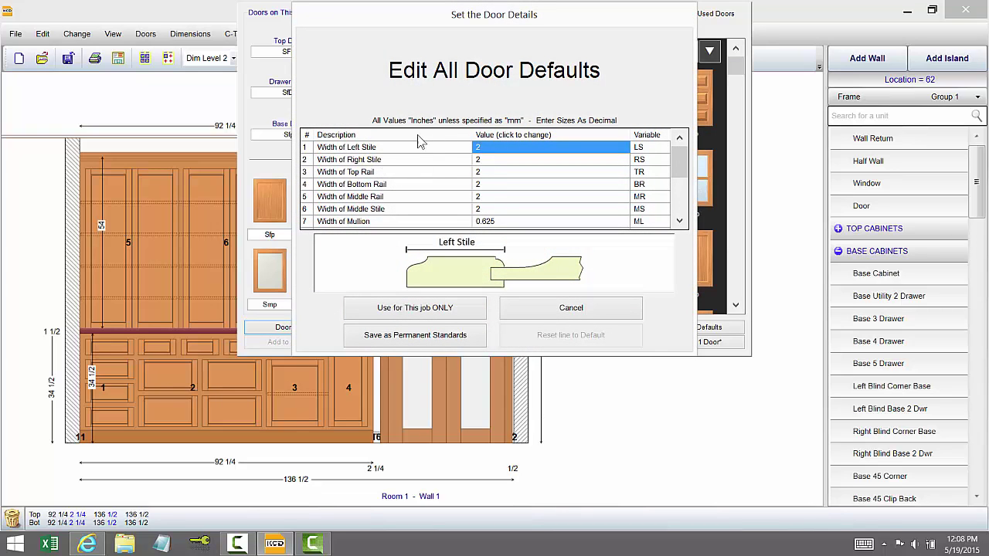
click(396, 159)
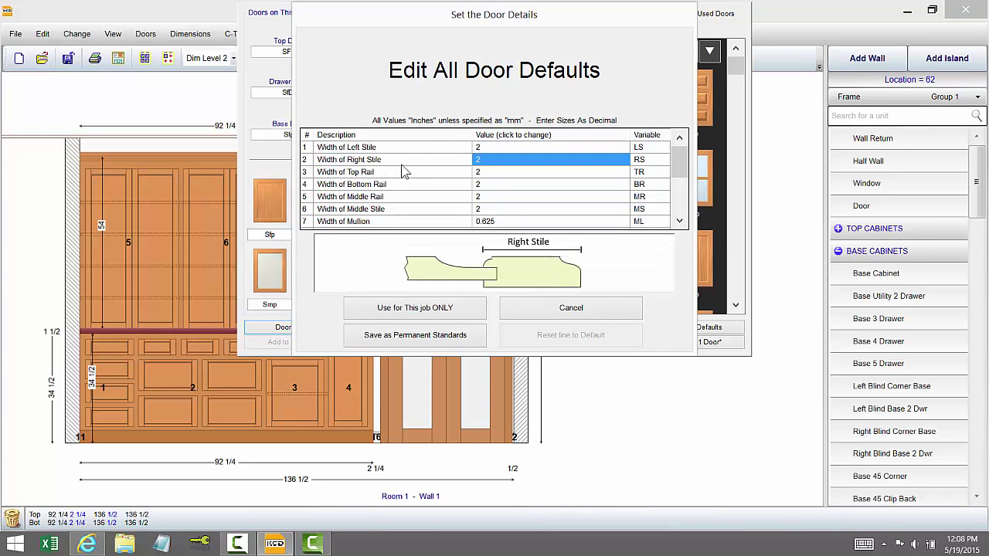
click(409, 172)
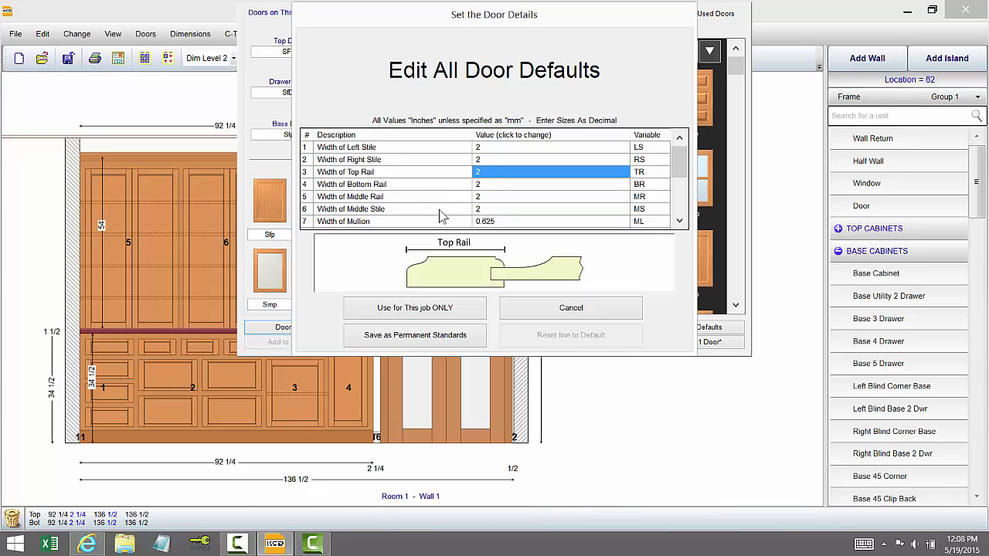
Set the default Drawer Top Rail and Drawer Bottom Rail widths to 1.25 and apply them to this job only
scroll(438, 208, down, 2)
scroll(454, 197, down, 1)
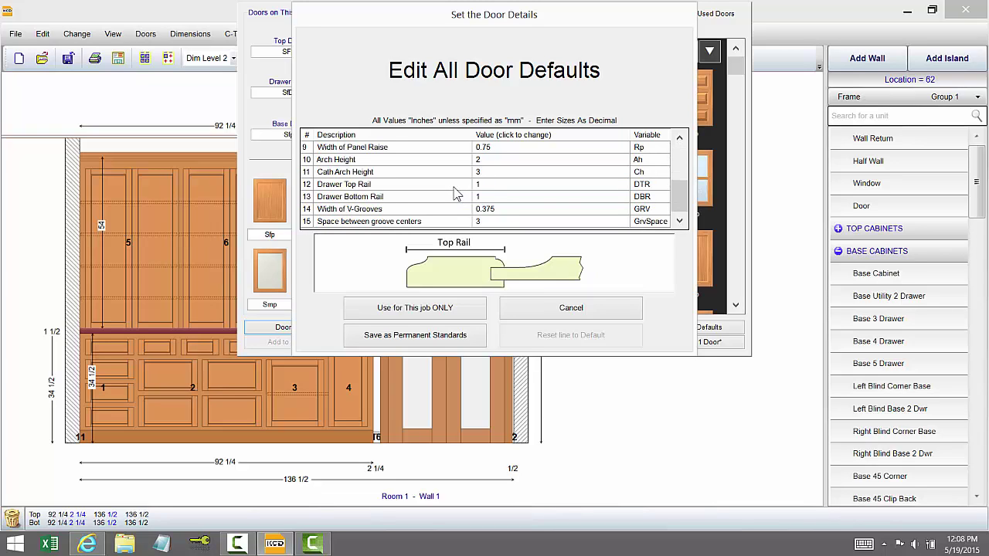
click(454, 188)
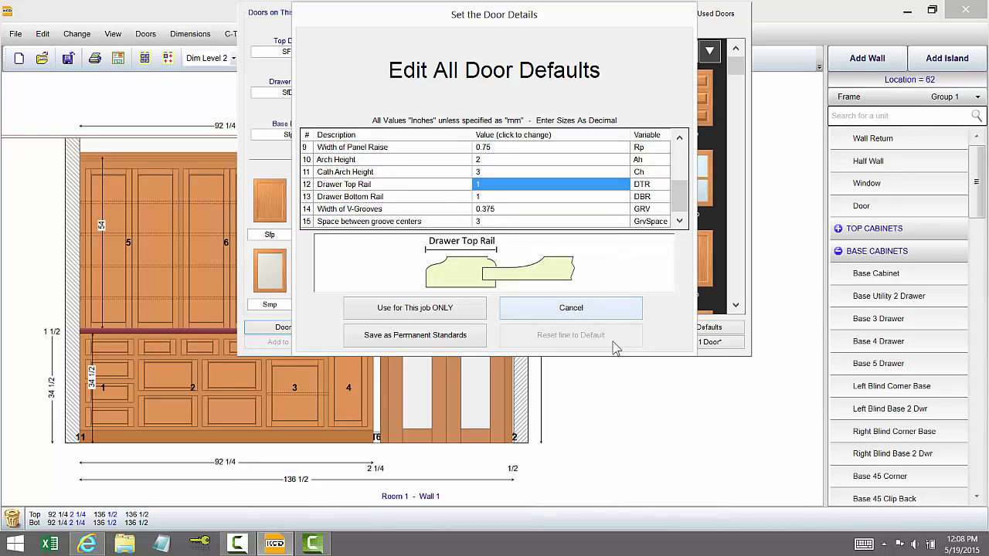
text(1.25)
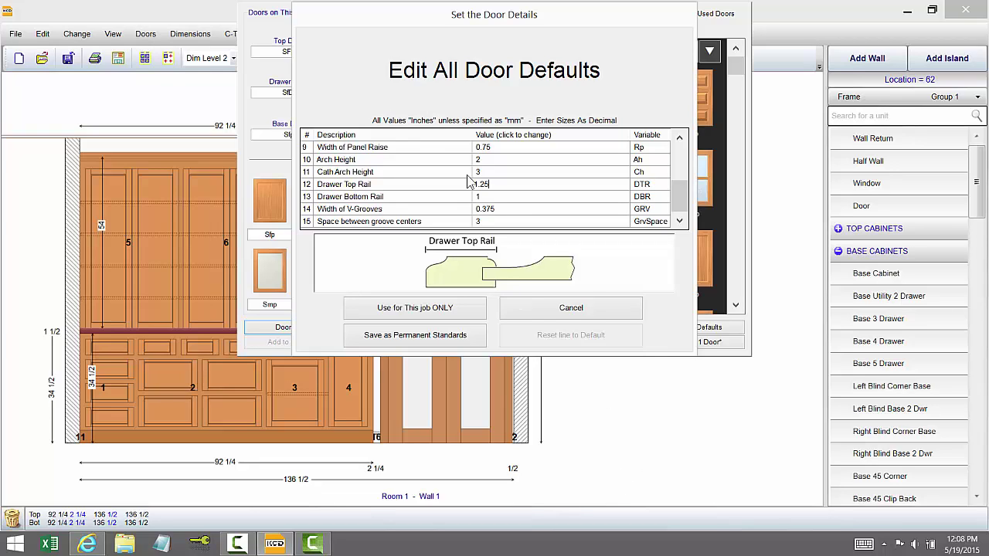
click(499, 198)
text(1)
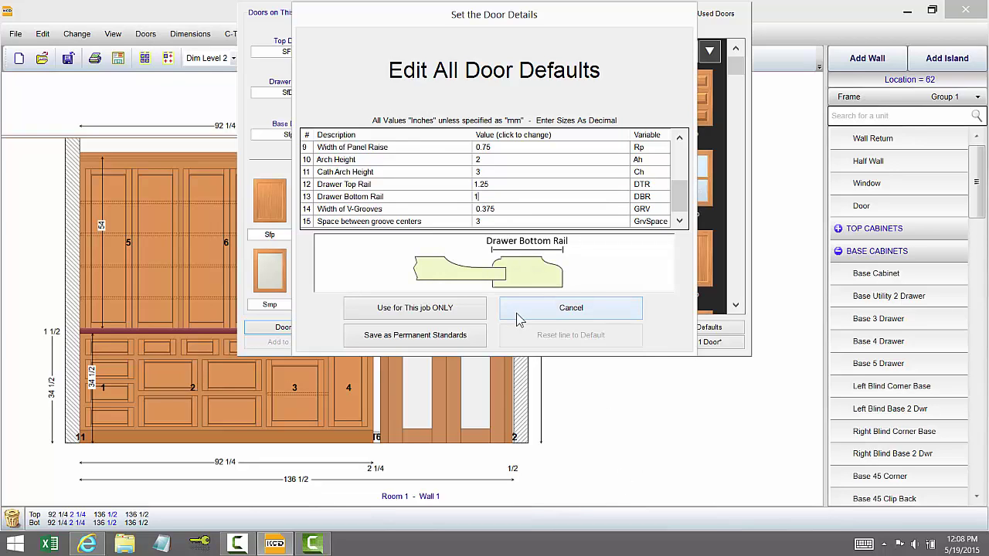
text(.25)
click(453, 309)
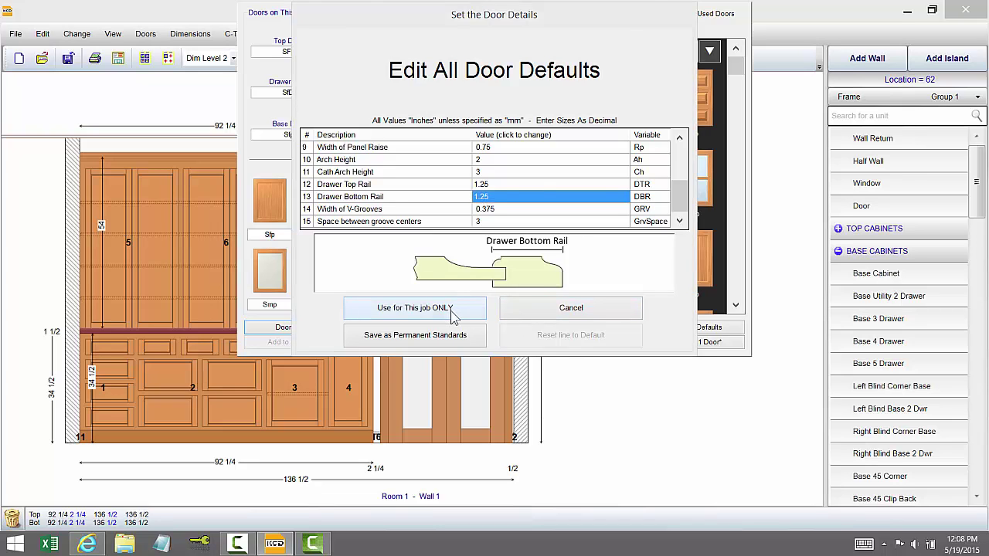
click(479, 341)
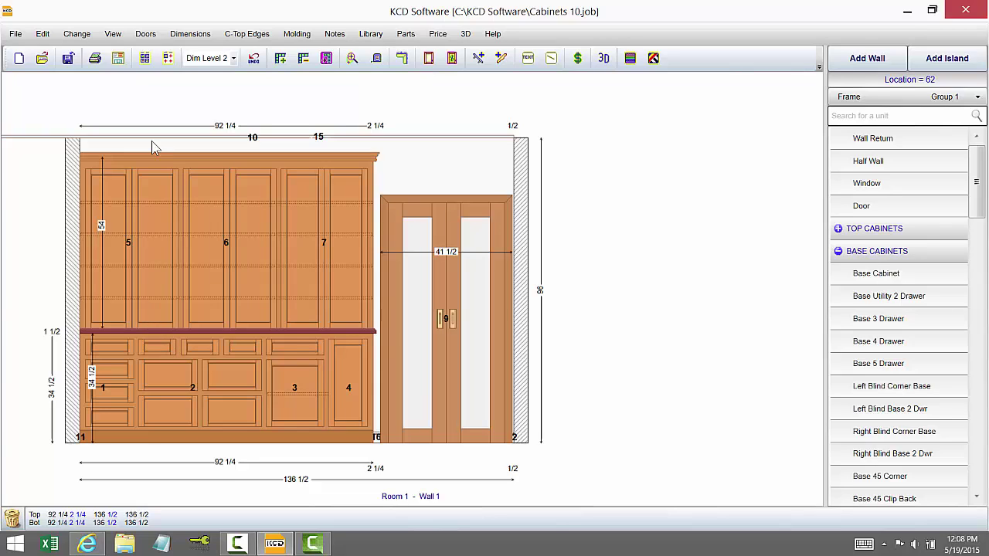
Switch the elevation's dimensions to Dim Level 3 and back to Dim Level 2
click(232, 58)
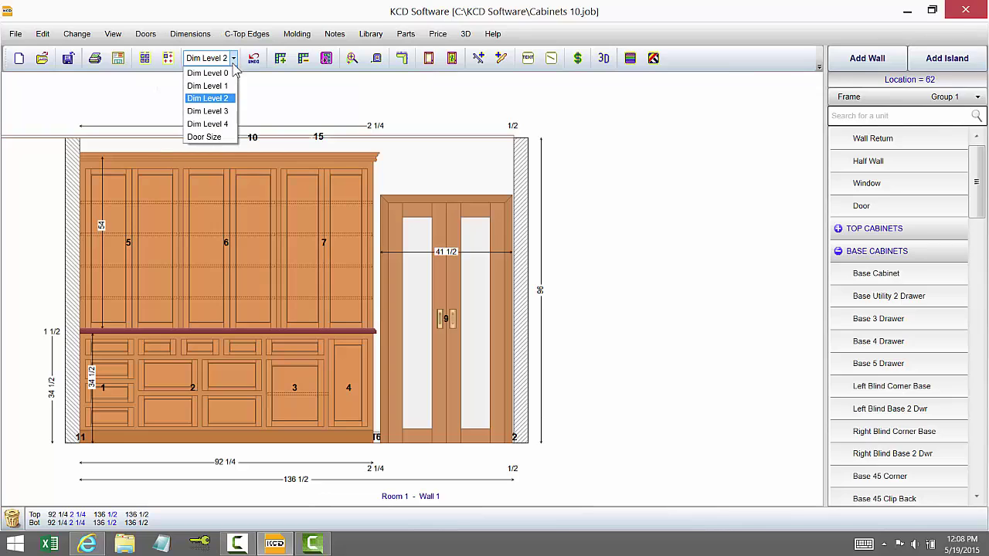
click(231, 110)
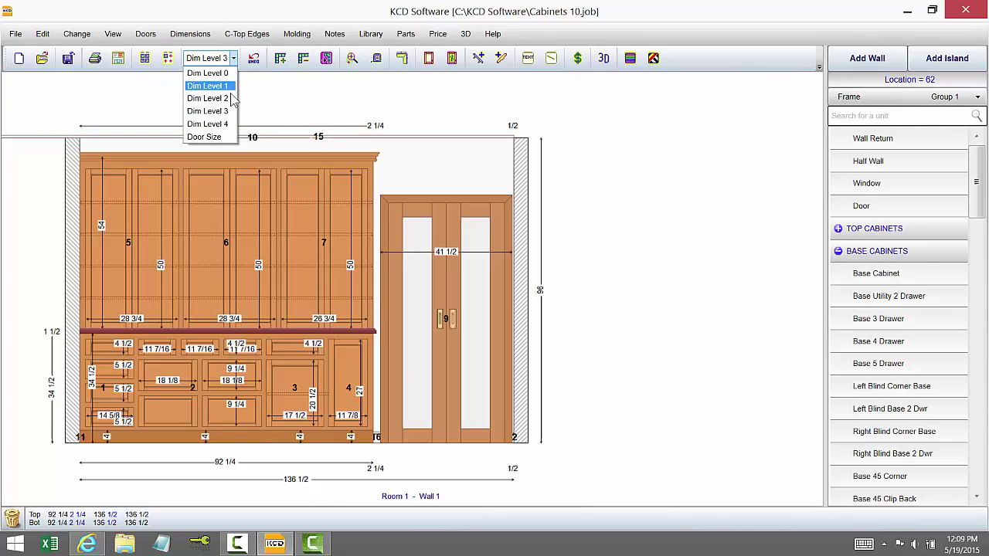
click(232, 99)
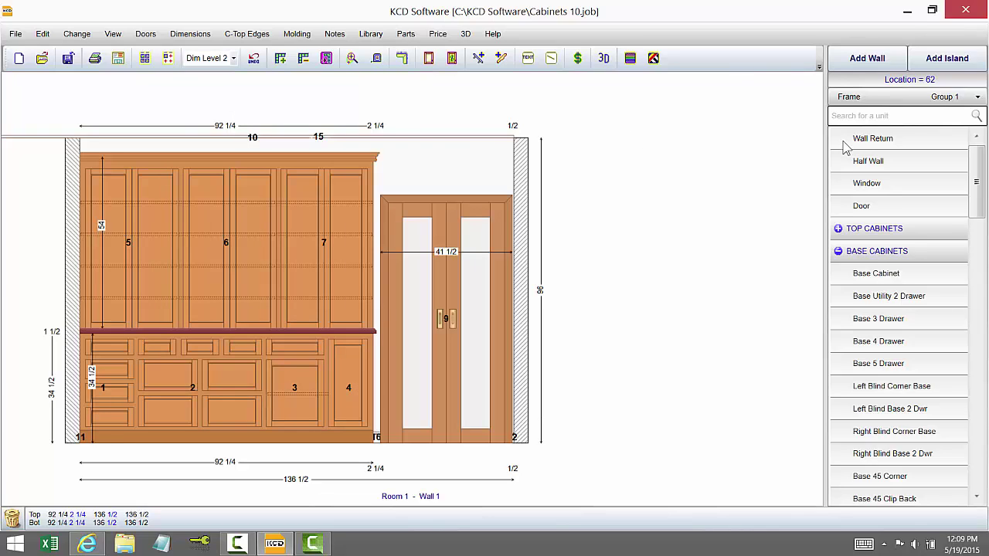
Browse the Cabinotch library and locate its quote request command, returning to the Frame library
click(912, 98)
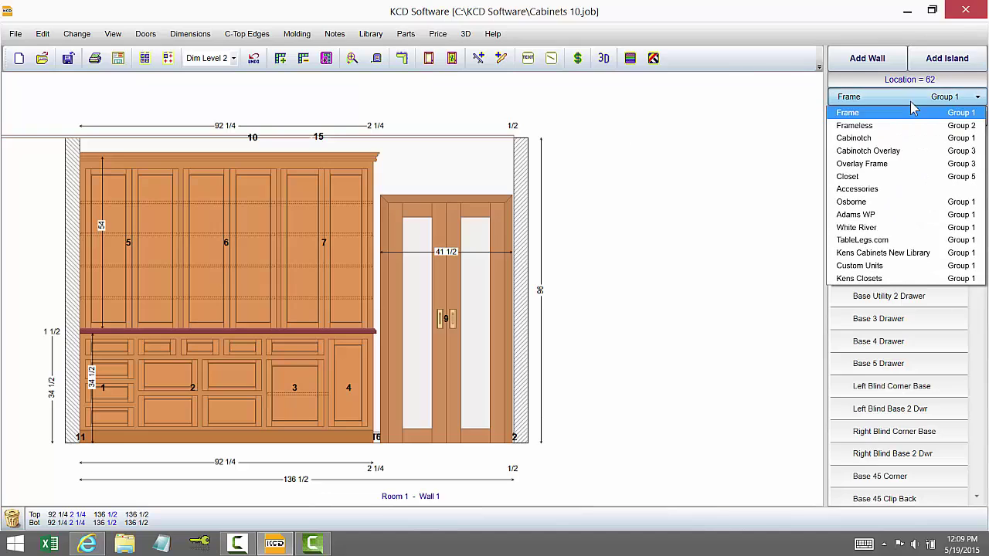
click(871, 139)
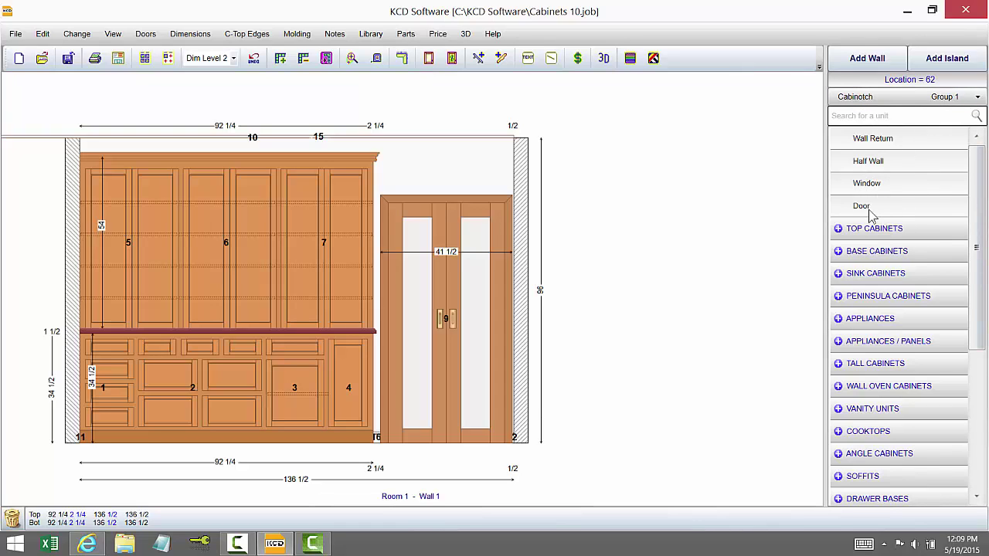
click(14, 34)
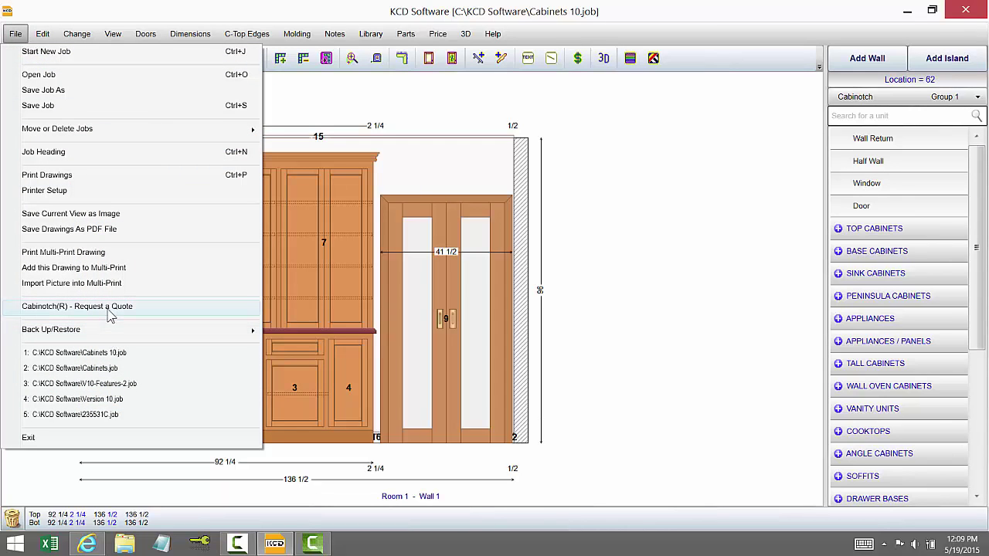
click(714, 266)
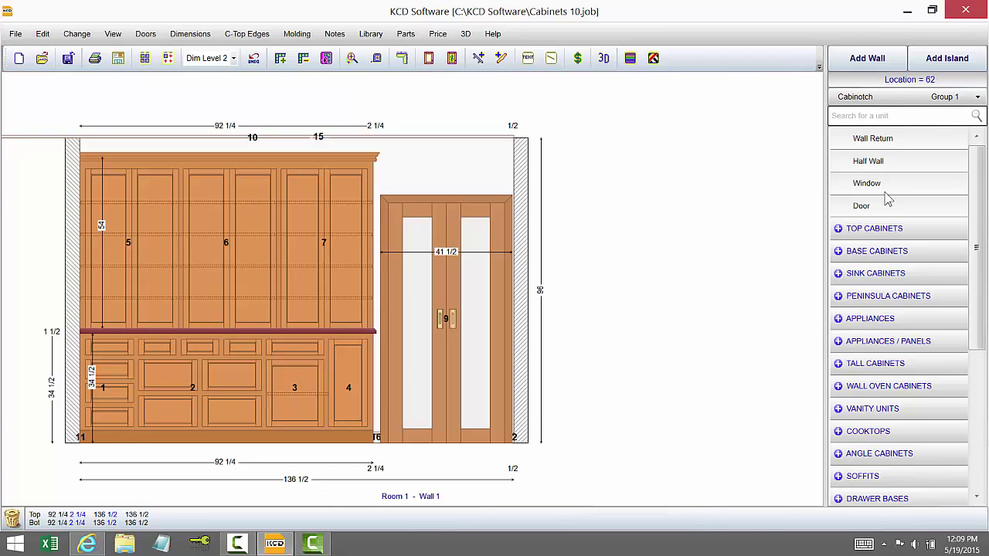
click(910, 99)
click(887, 113)
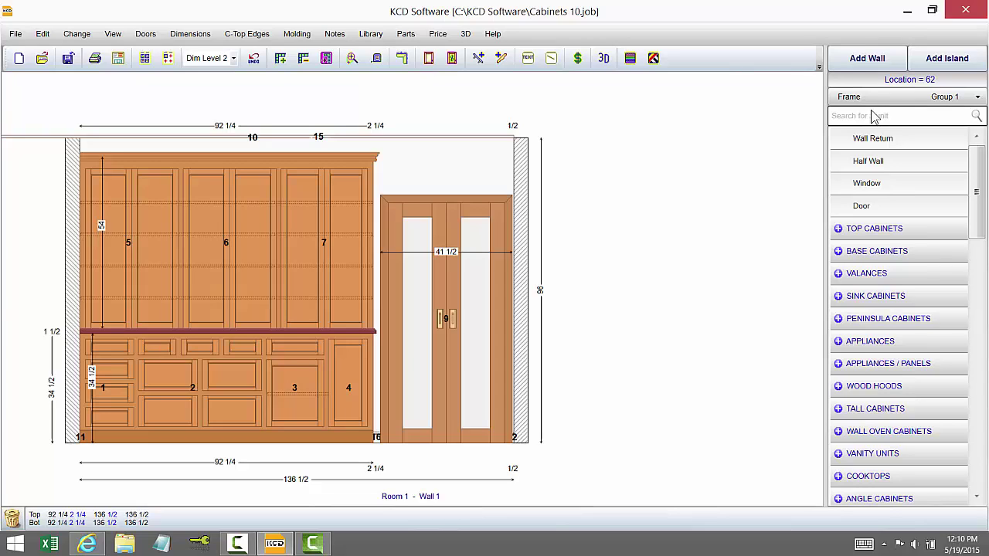
Open the door order list builder to view the door company choices, and leave without building an order
click(146, 34)
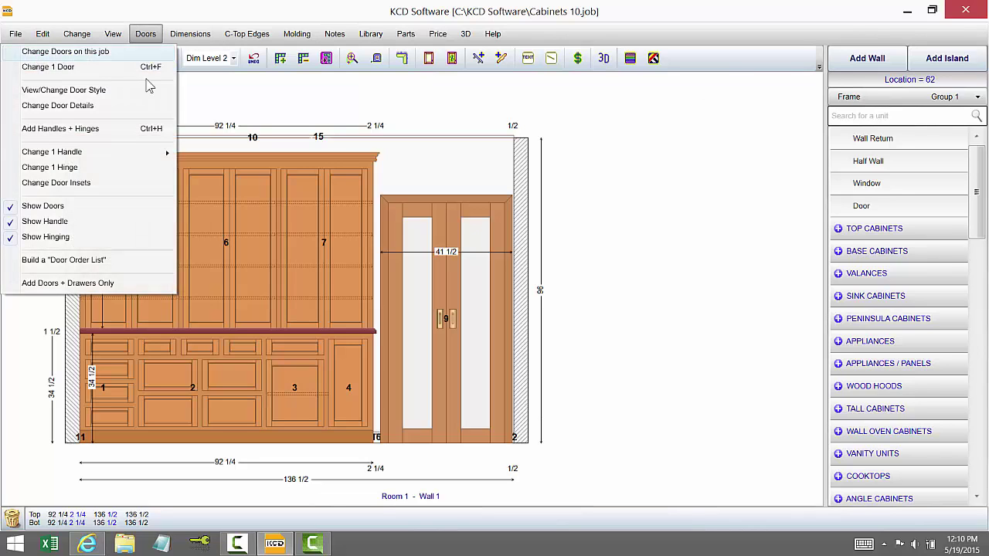
click(128, 262)
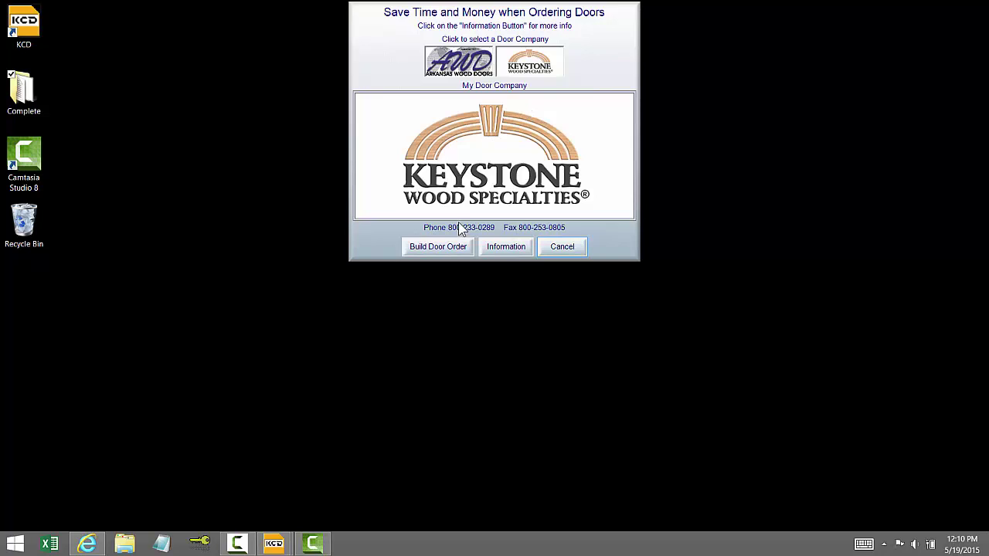
click(575, 251)
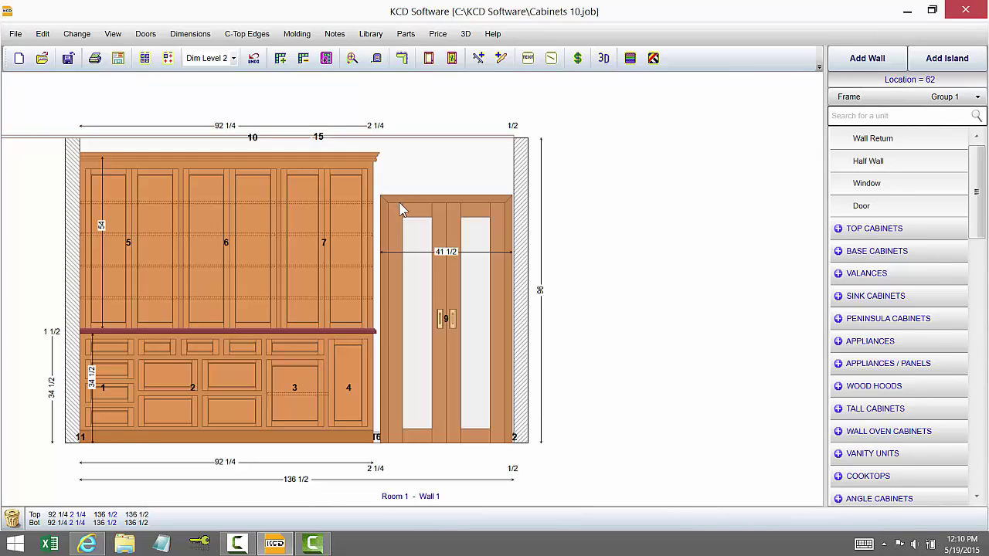
Set handles on the top and base doors and knobs on the drawers in this room
click(151, 36)
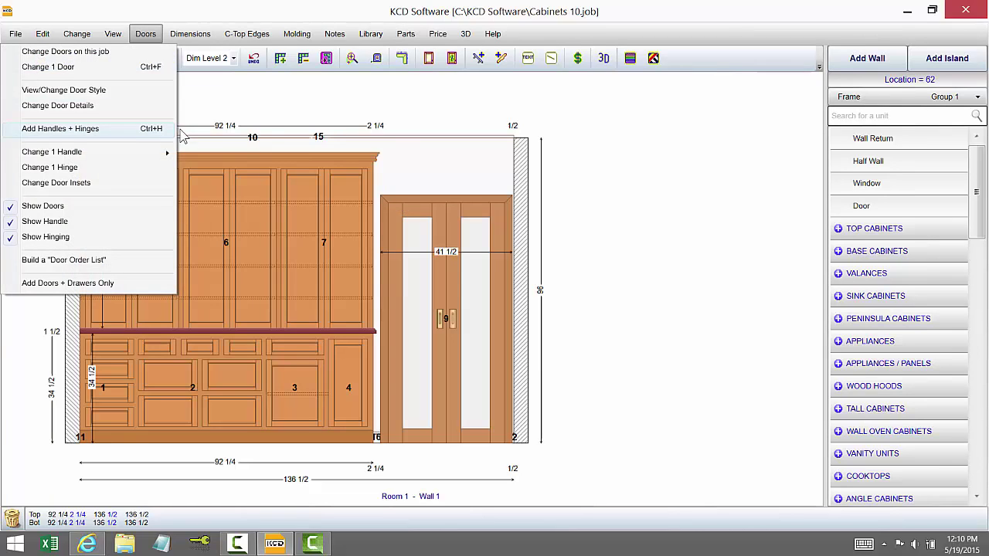
click(438, 137)
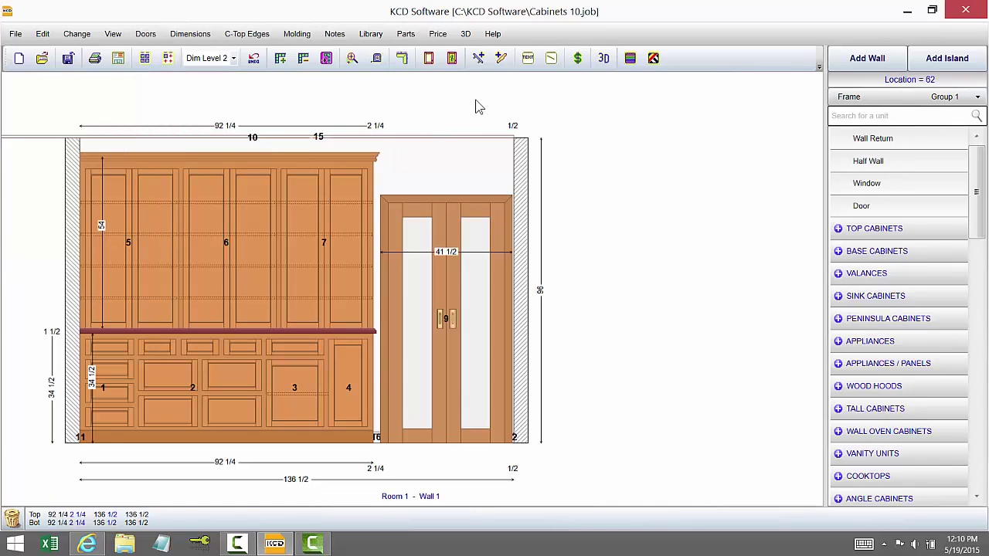
click(478, 58)
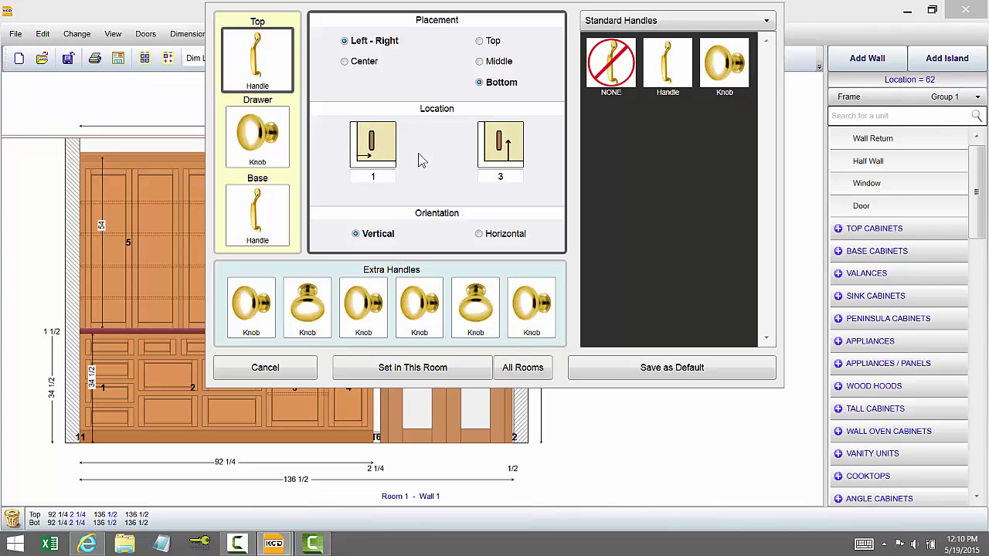
click(403, 366)
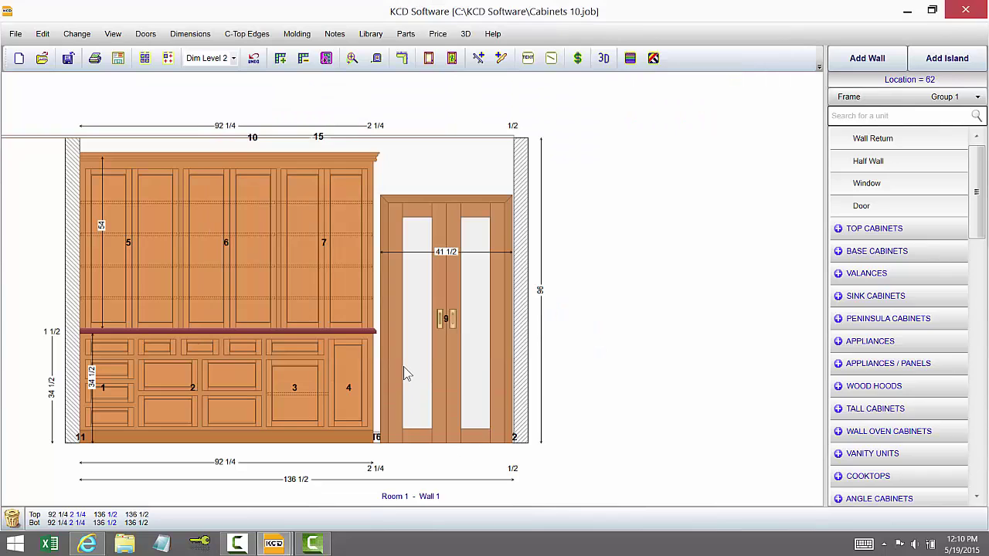
Apply the preconfigured shape with a sloped right corner to Wall 3 and move its upper corner point to about X 101 15/16
click(521, 286)
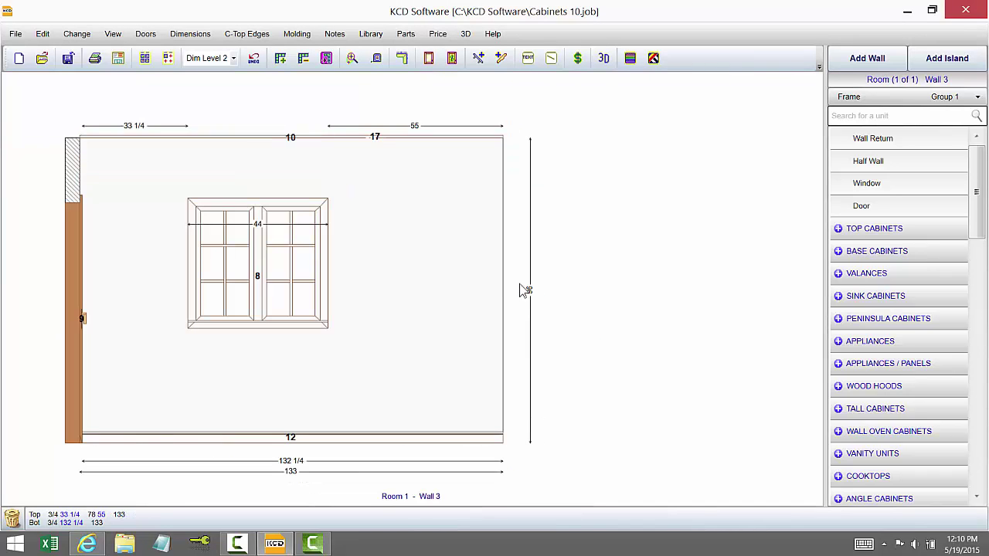
click(401, 237)
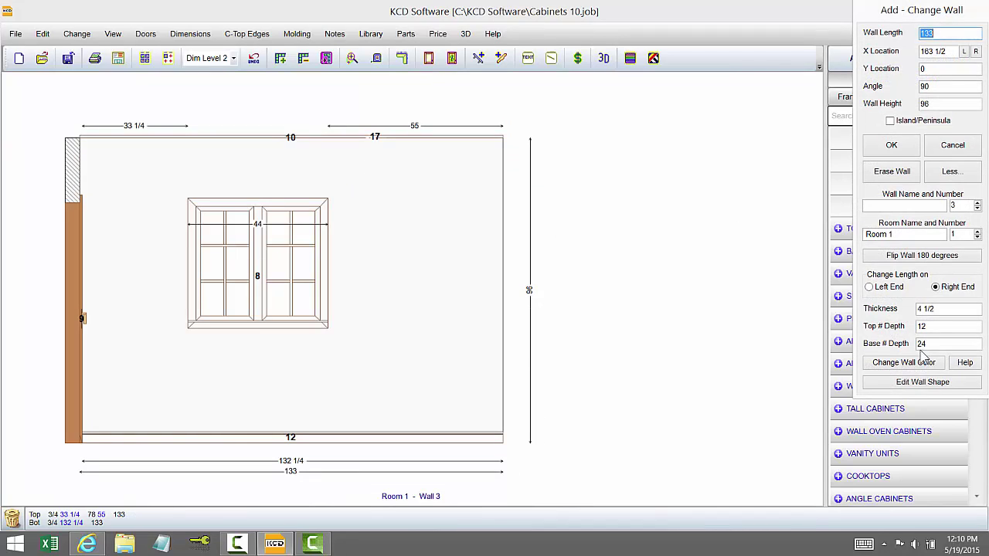
click(922, 382)
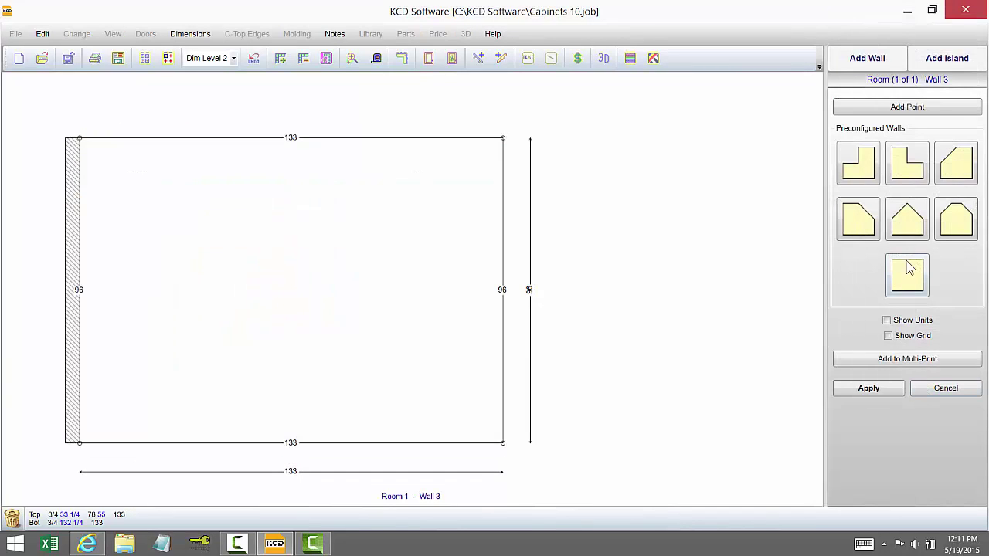
click(867, 230)
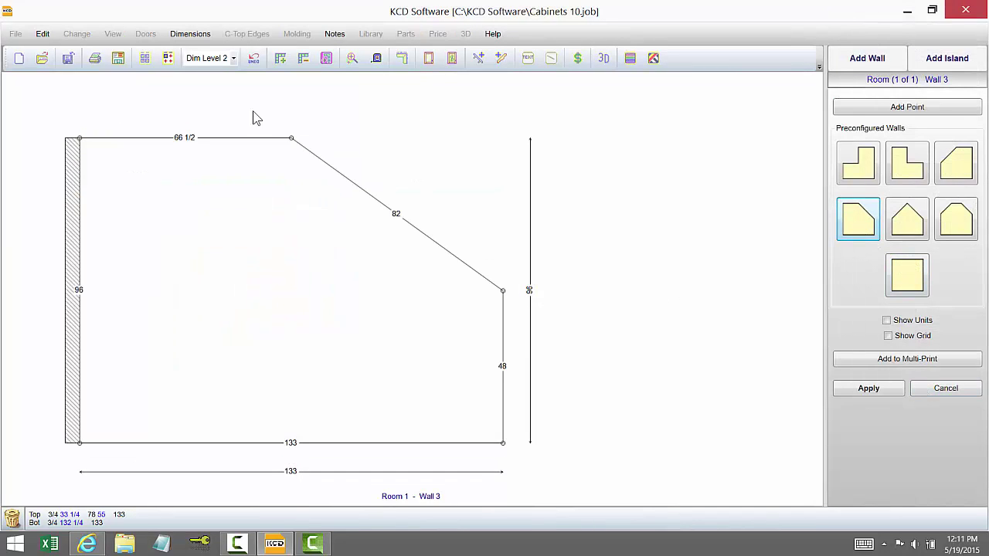
drag(294, 140, 404, 139)
click(953, 173)
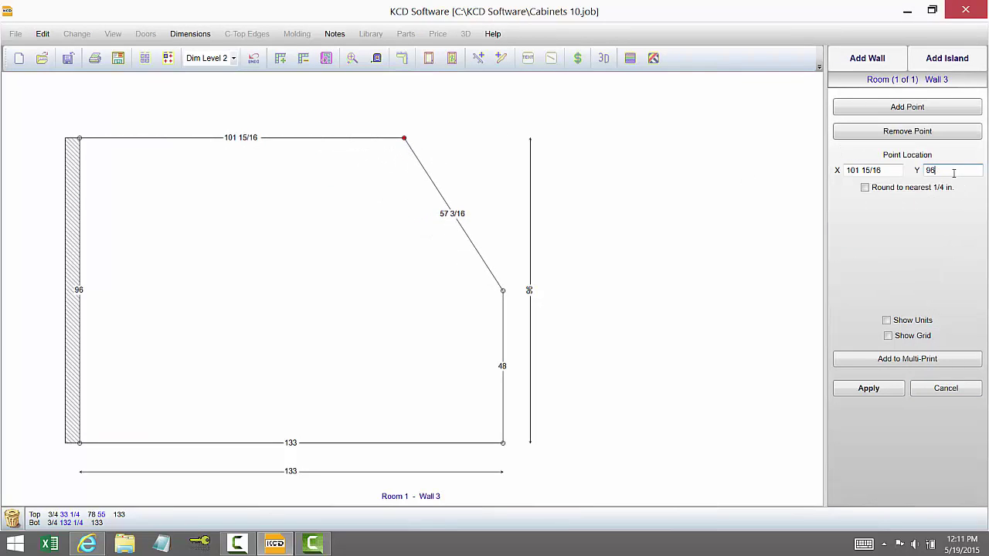
click(886, 171)
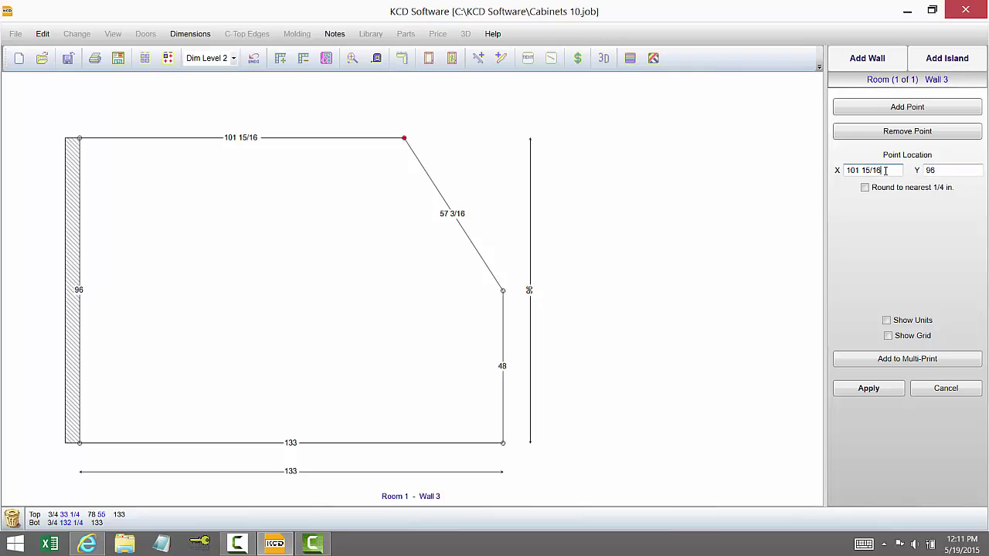
Add a point on the sloped edge, move it to about X 101 15/16, Y 48, and cancel the wall shape edit
click(876, 107)
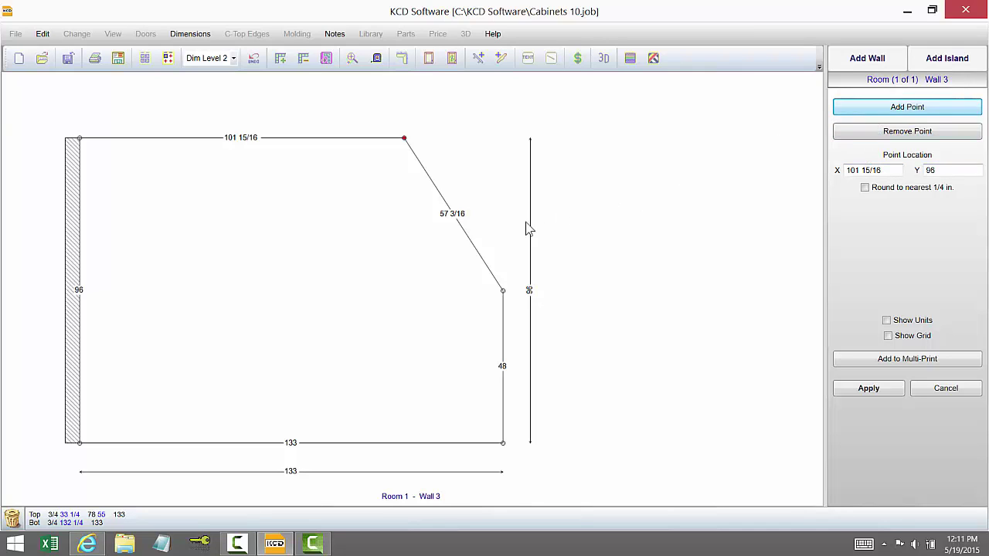
click(439, 202)
drag(438, 202, 404, 295)
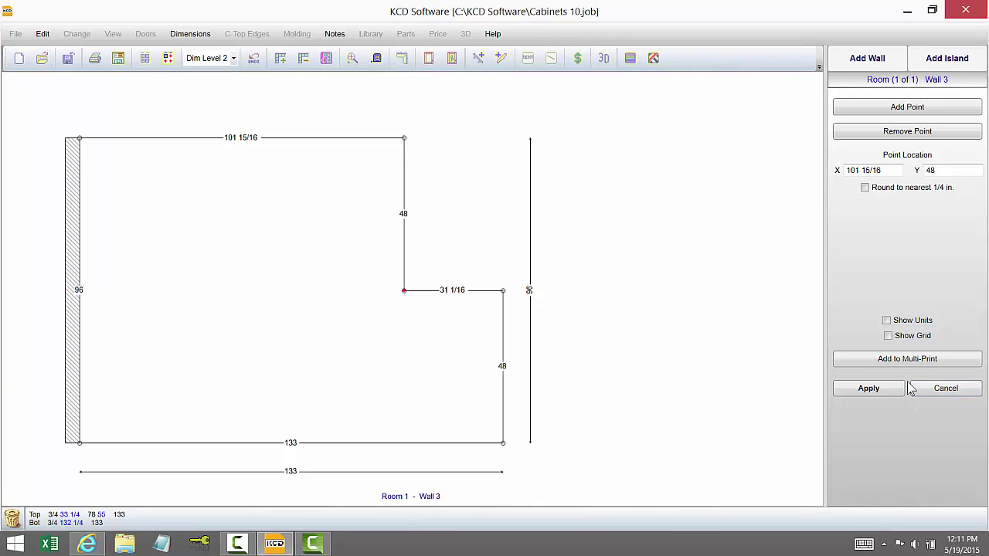
click(932, 388)
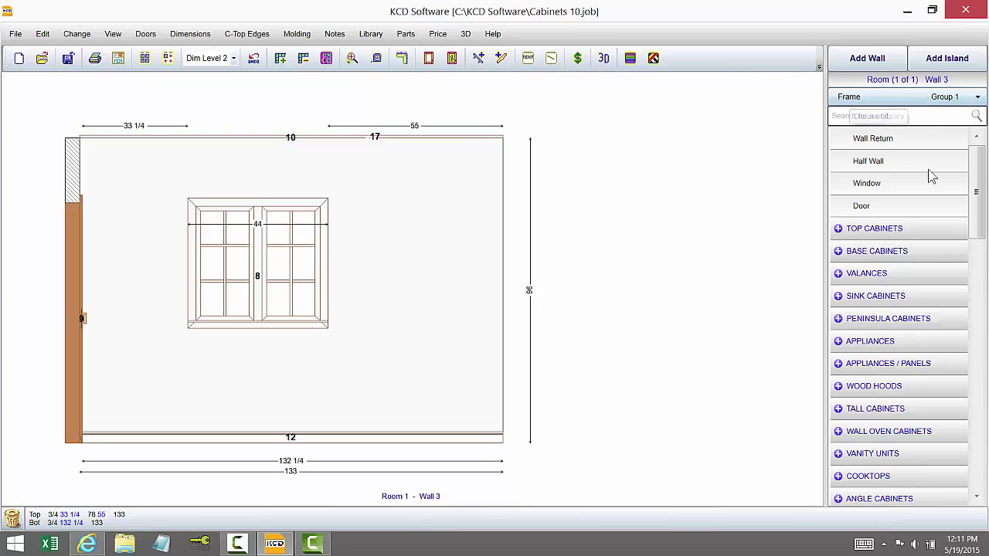
Look through the Frame library's valances and display the room in 3D
click(918, 279)
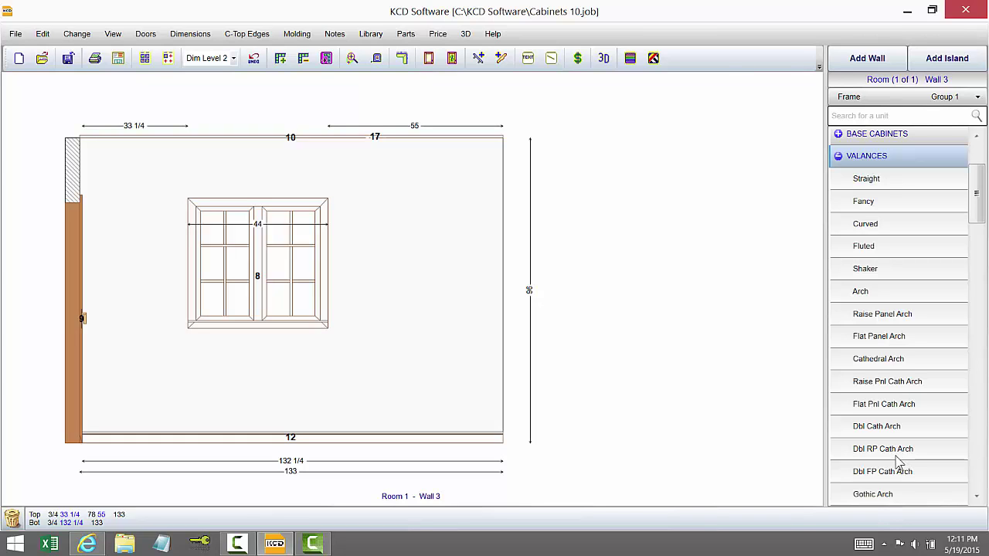
click(611, 66)
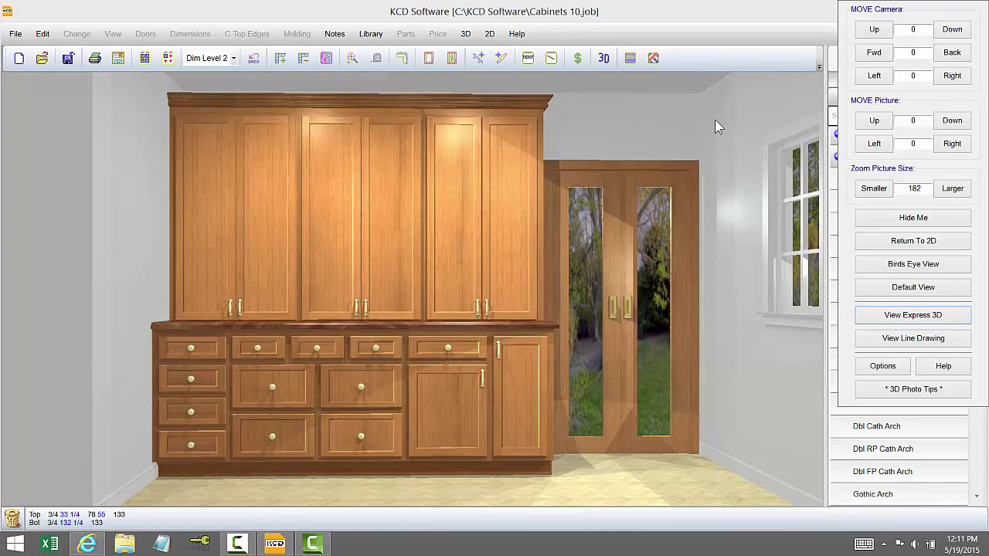
Try selecting wall 5 to hide it from the 3D drawing, clear the selection, and redraw the view
click(875, 370)
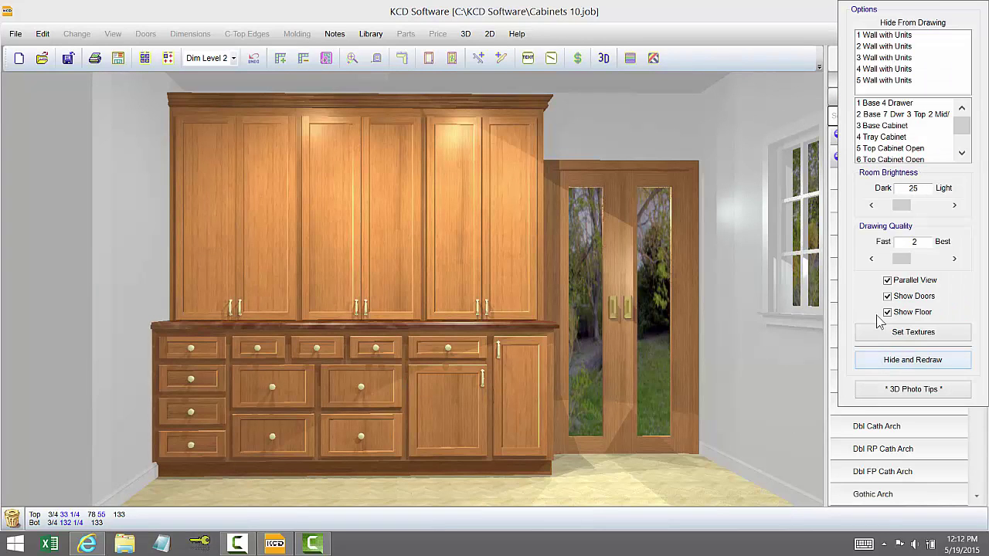
click(885, 80)
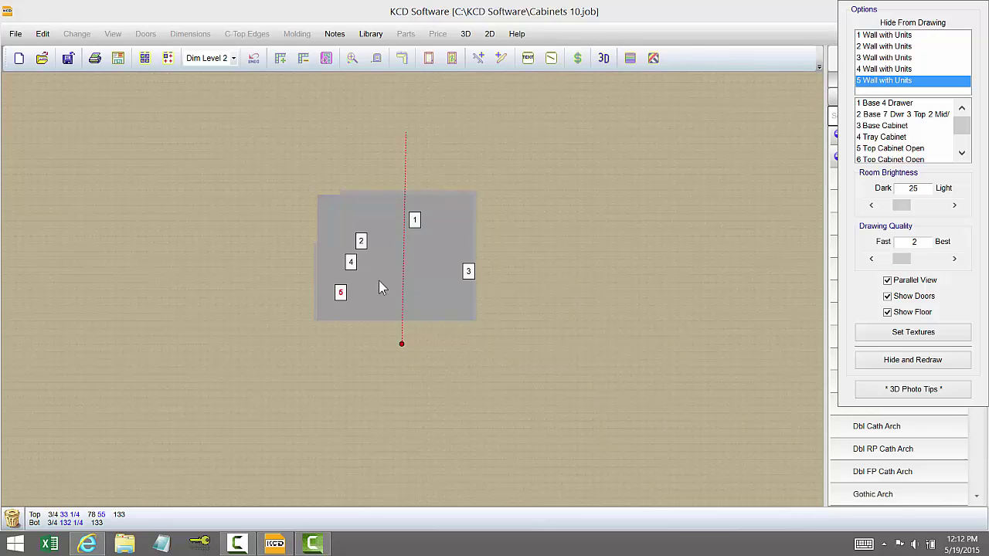
click(341, 293)
click(875, 82)
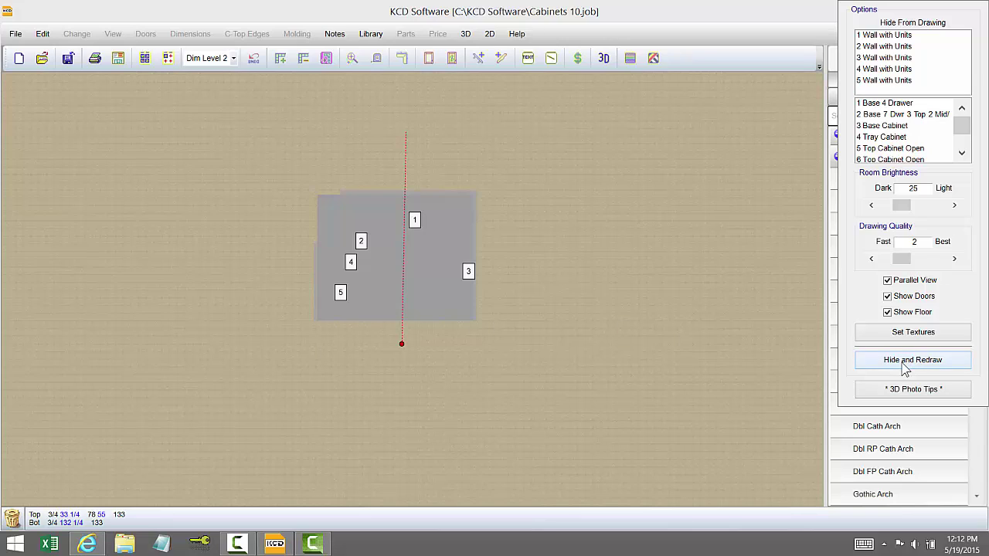
click(905, 362)
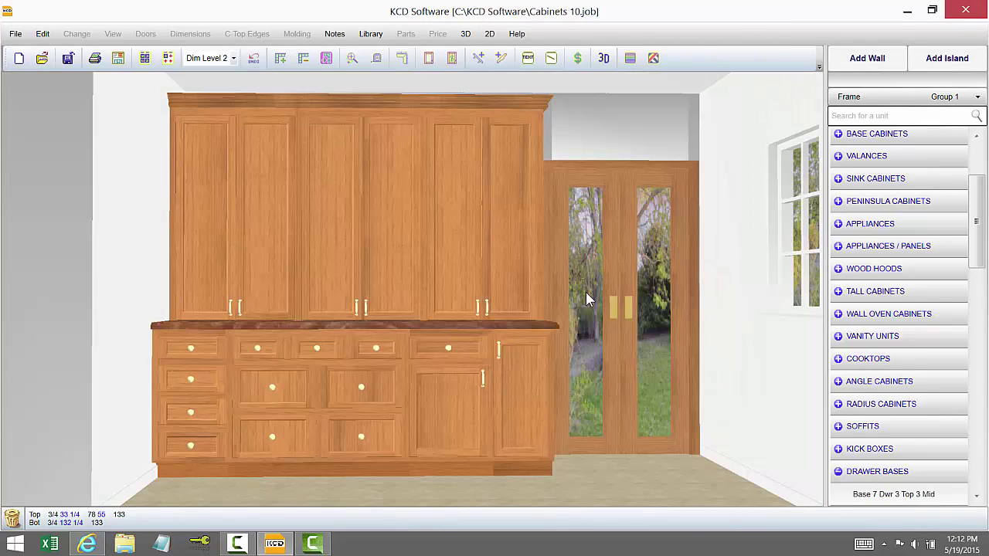